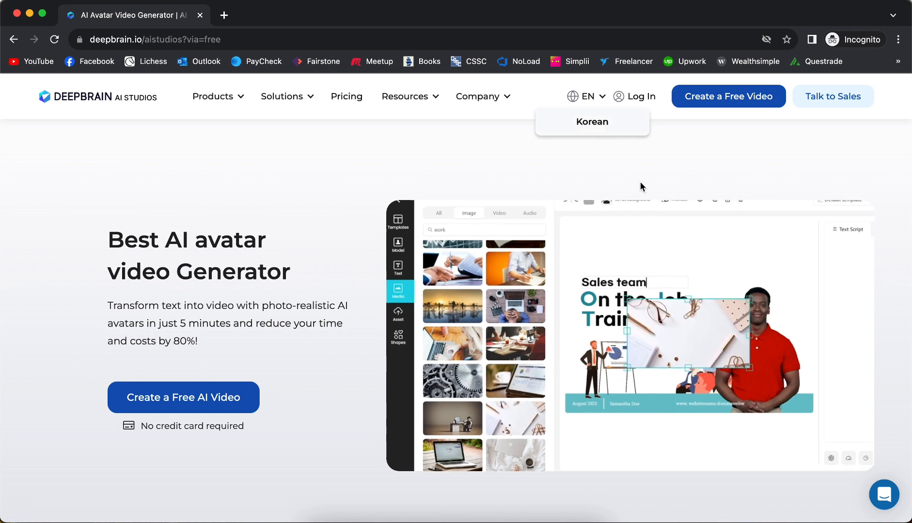
Log in to AI Studios and start a ChatGPT video on the topic "How can I become a better computer programmer?".
left_click(642, 98)
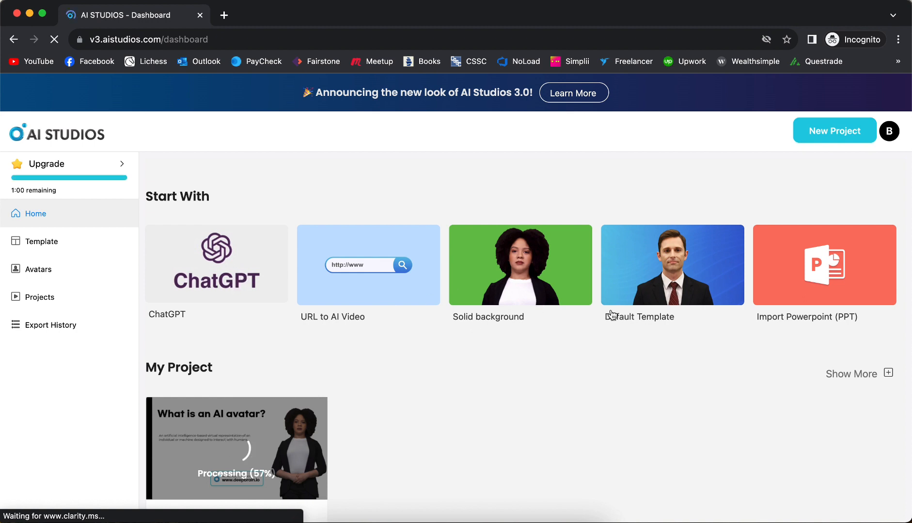
left_click(217, 286)
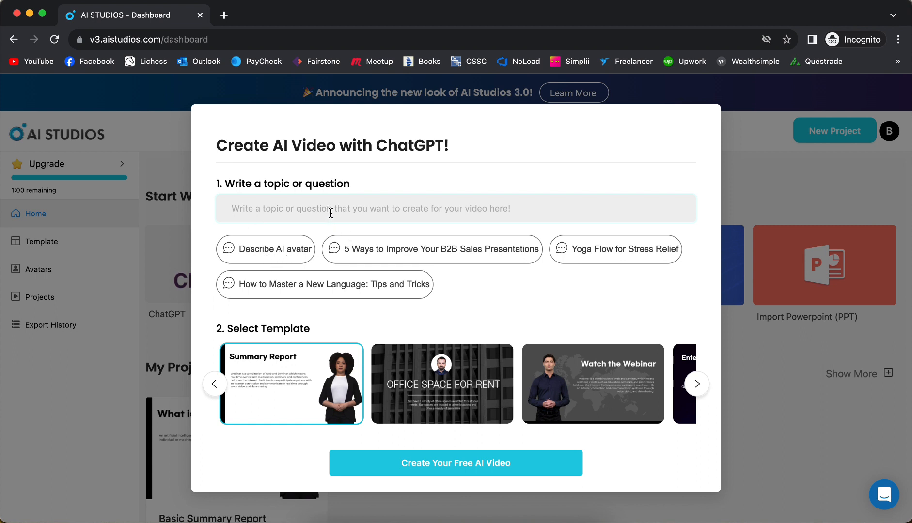
type("H")
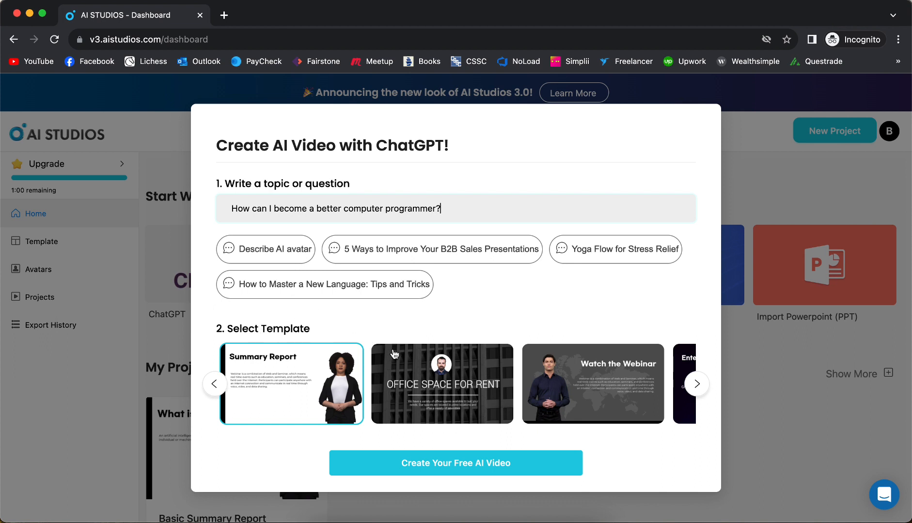
Choose the Summary Report template from the available templates and create the free AI video from the topic.
scroll(537, 374, "right", 10)
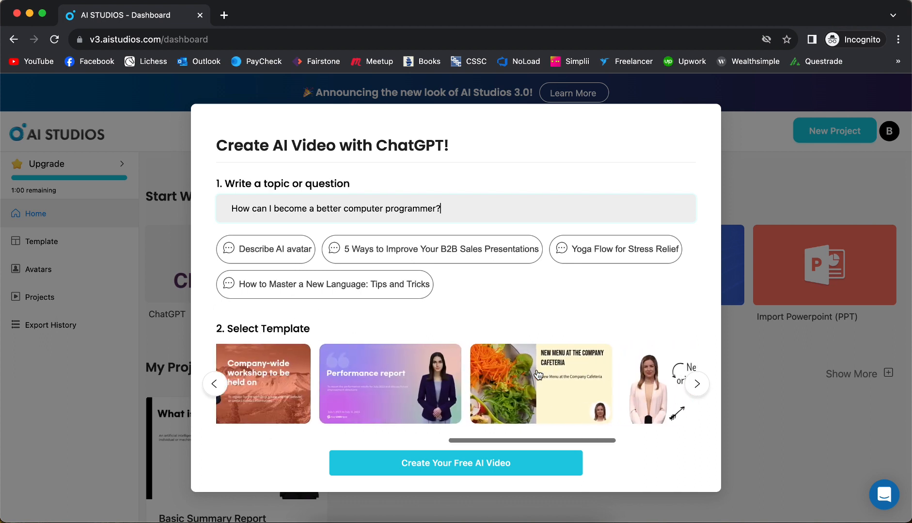
scroll(537, 375, "right", 3)
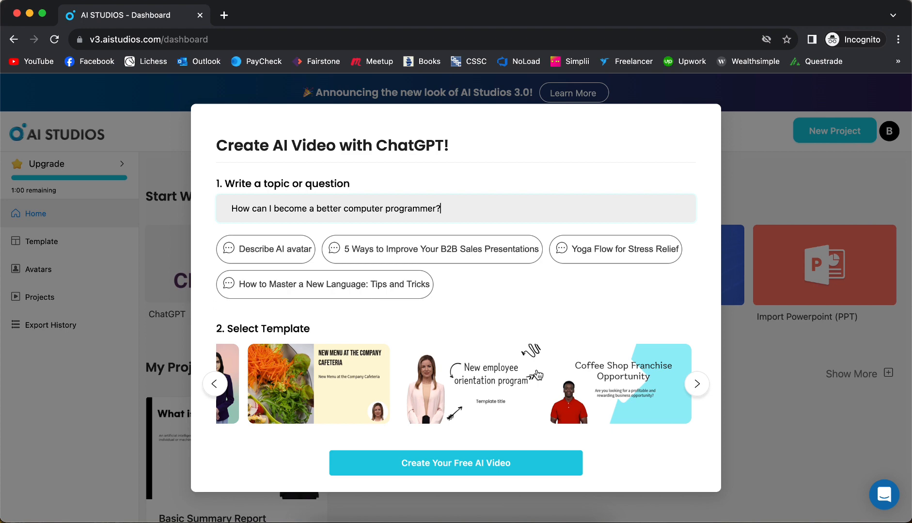
scroll(537, 375, "left", 15)
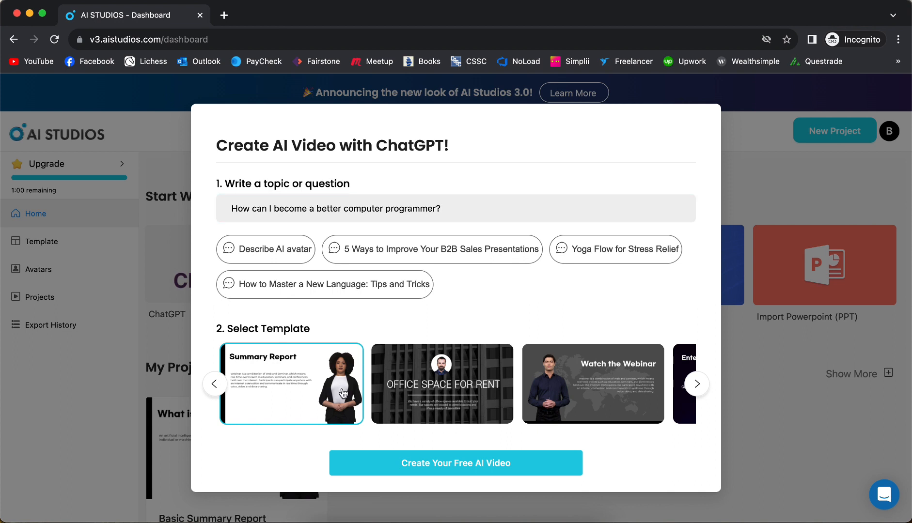
left_click(534, 359)
left_click(318, 363)
left_click(406, 463)
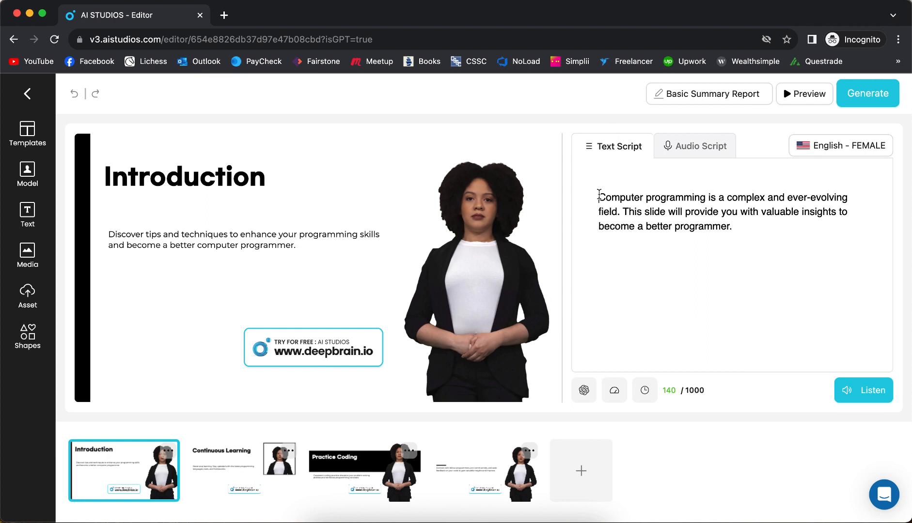
Insert "1. Subscribe to my channel. 2. " at the beginning of the Introduction slide's text script.
left_click_drag(600, 195, 748, 229)
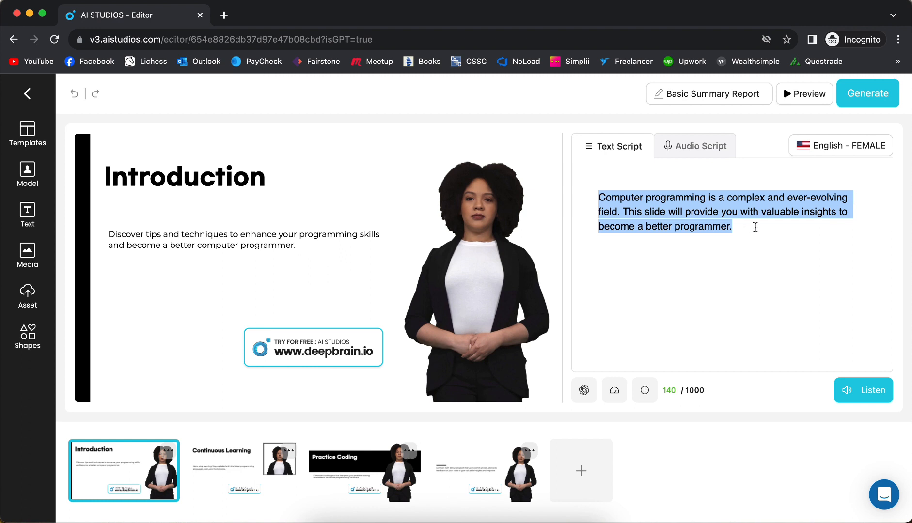
left_click(758, 230)
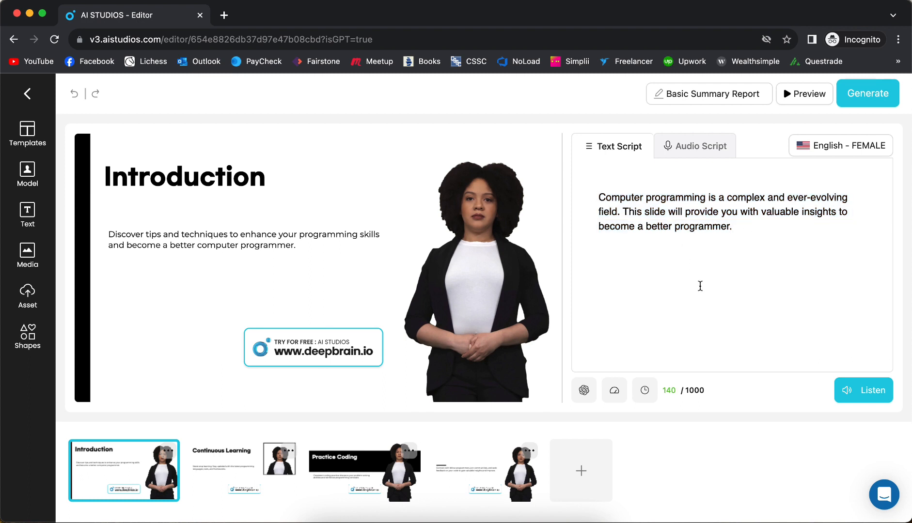
type("1. ")
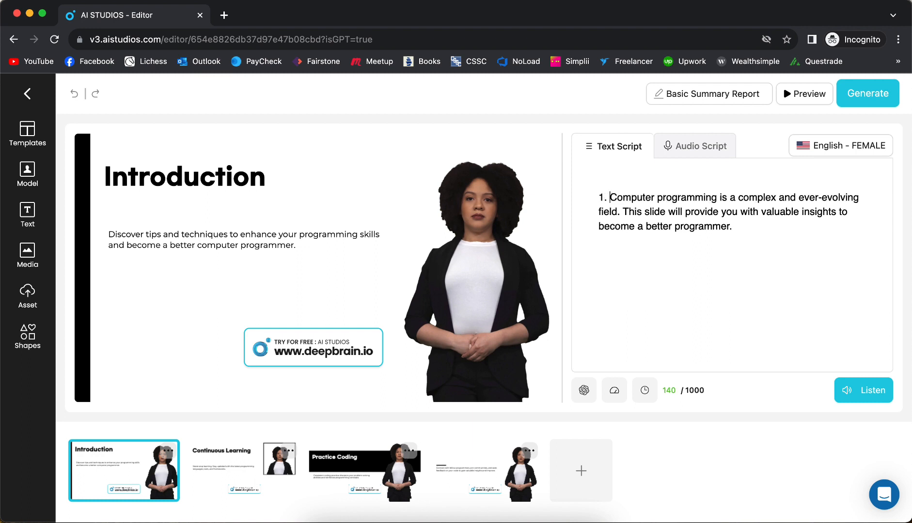
type("Subscri")
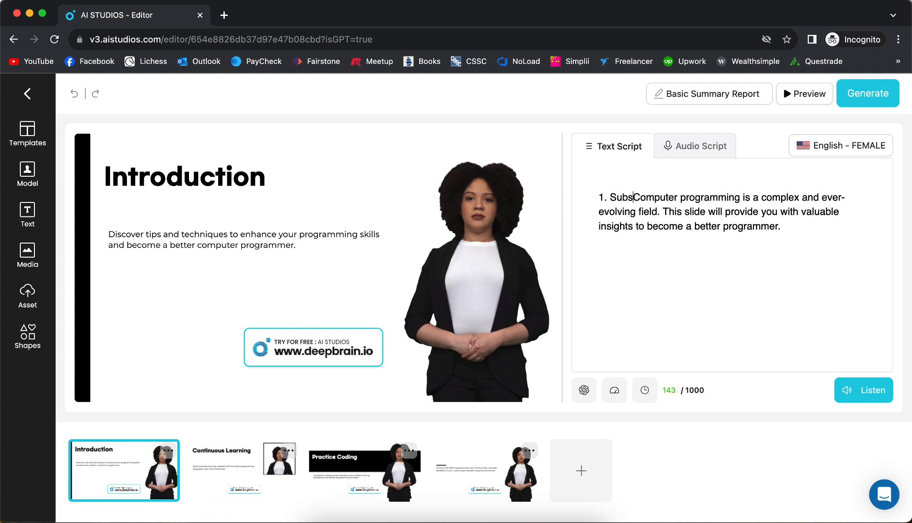
type("be to my chan")
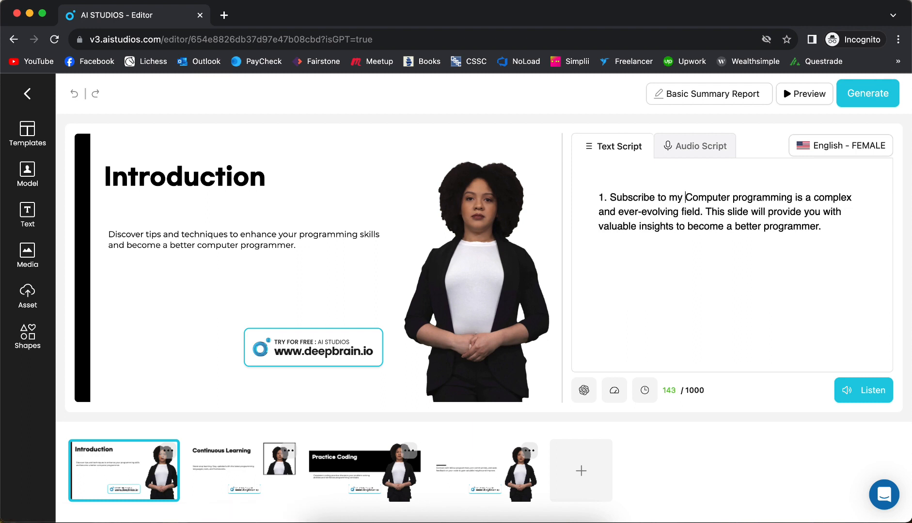
type("nel. 2")
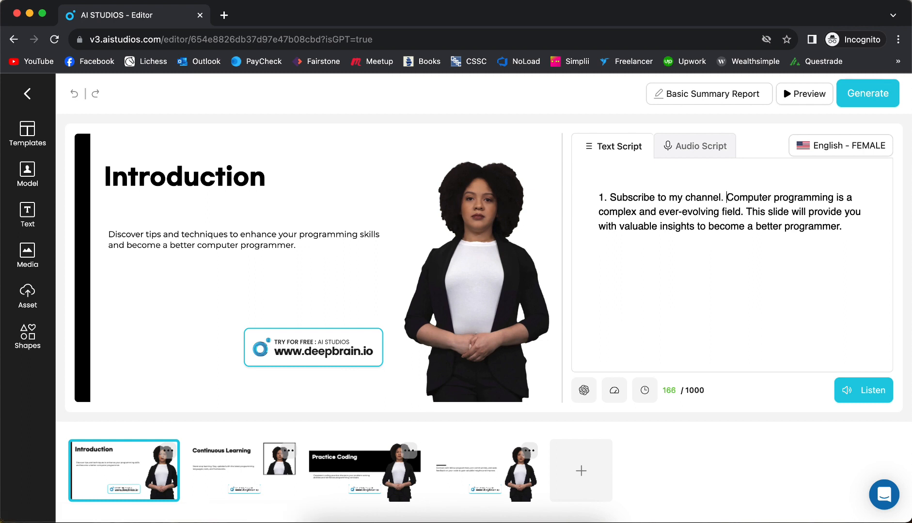
type(".")
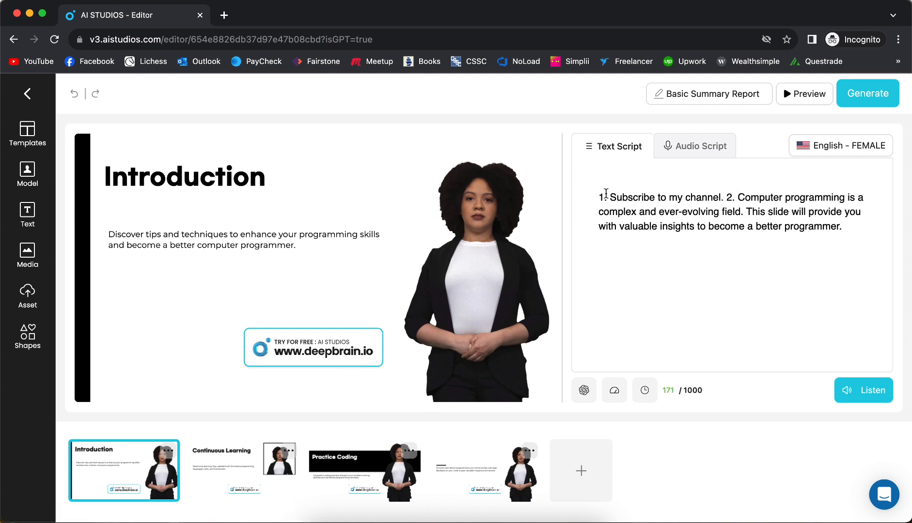
Insert a 0.5 pause after "1." and another after "2." in the Introduction slide's script.
left_click(644, 391)
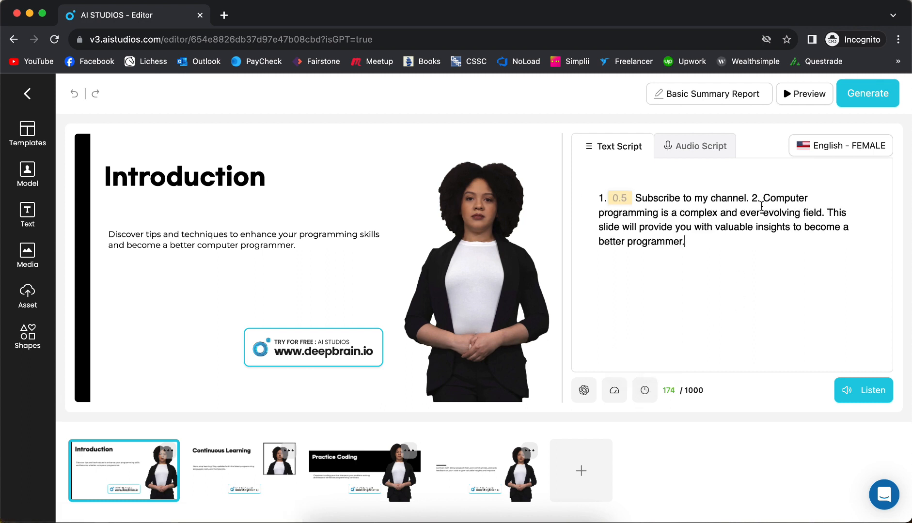
left_click(645, 391)
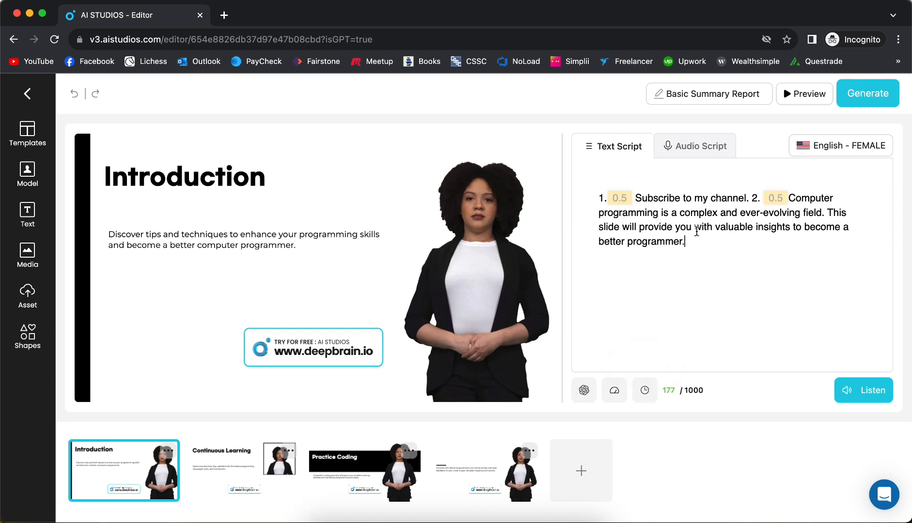
left_click_drag(685, 243, 616, 206)
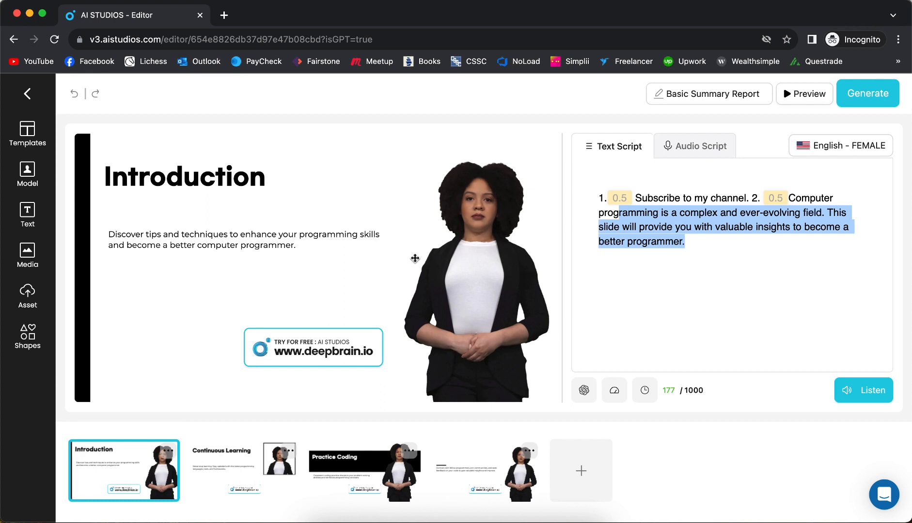
left_click(620, 259)
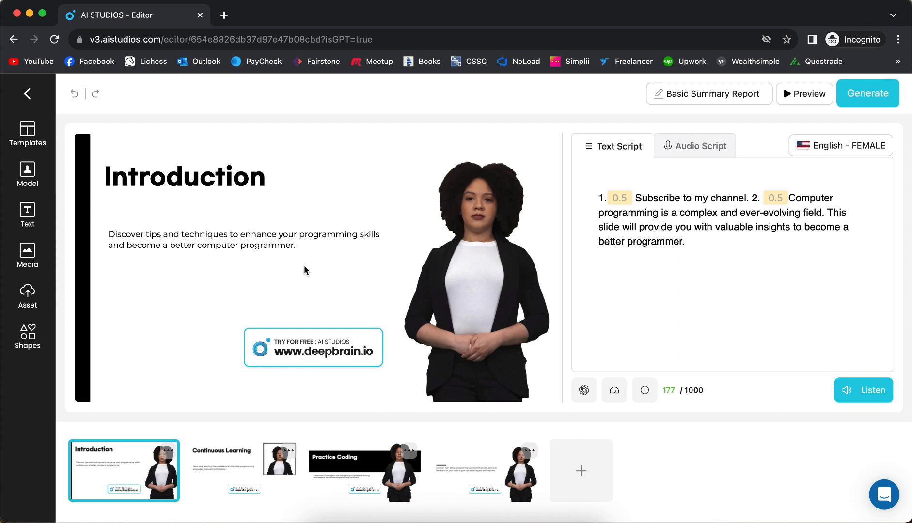
left_click(27, 133)
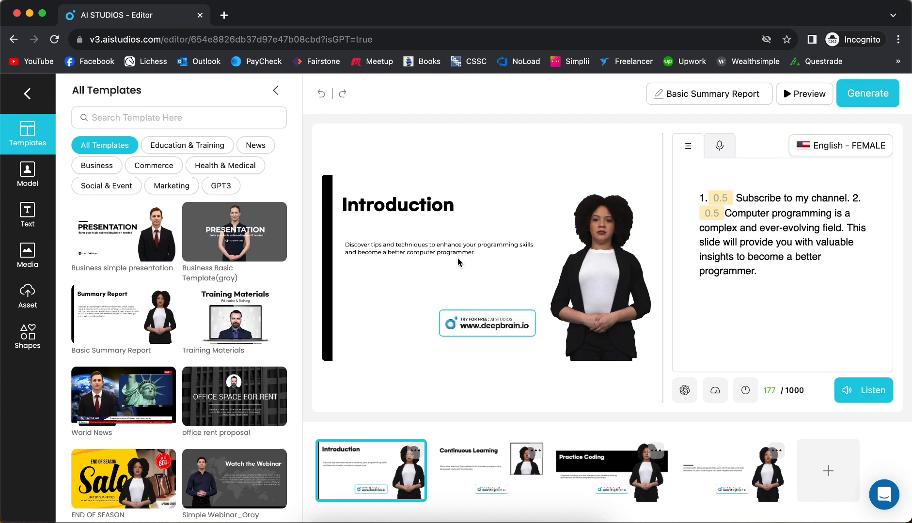
scroll(167, 350, "down", 10)
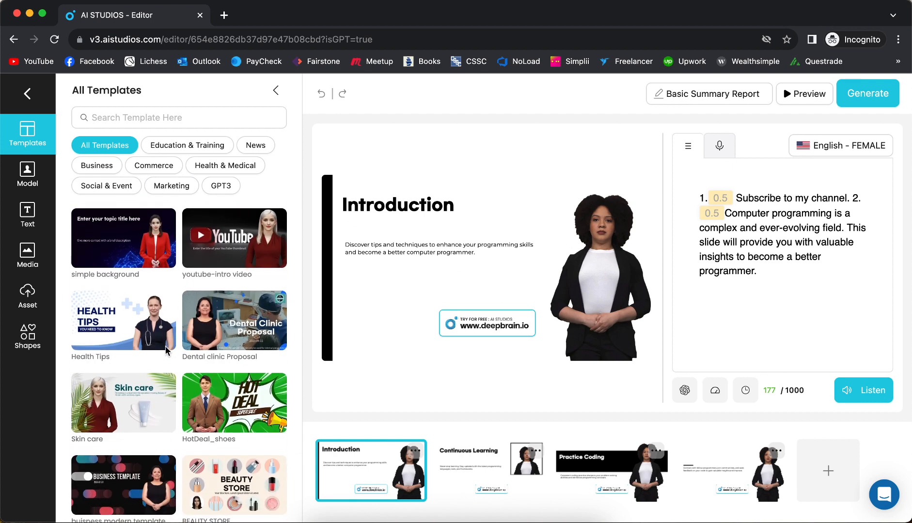
scroll(167, 350, "down", 8)
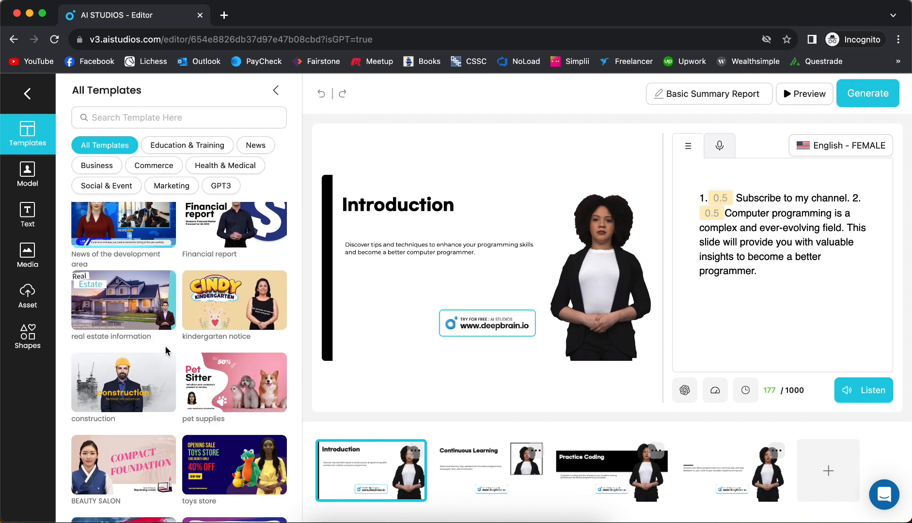
scroll(166, 351, "up", 20)
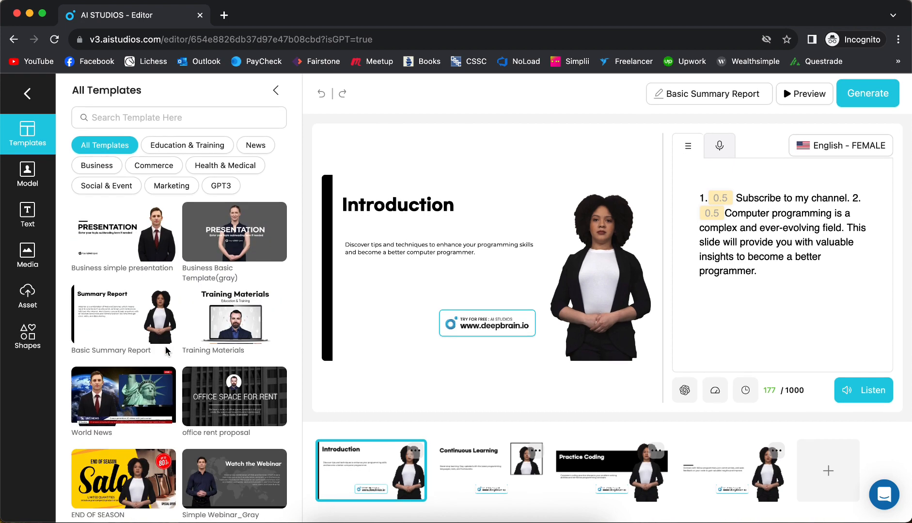
Replace the avatar on the Introduction slide with the Daniel model.
left_click(27, 175)
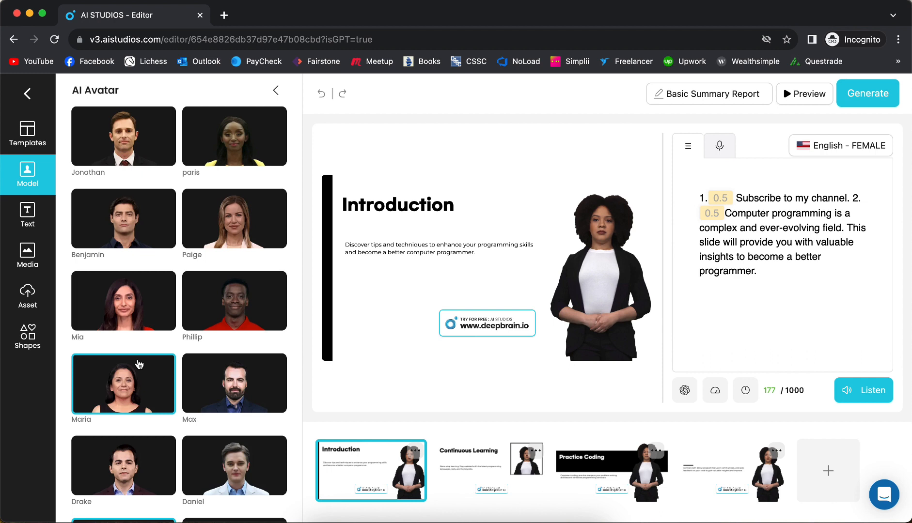
scroll(138, 365, "down", 3)
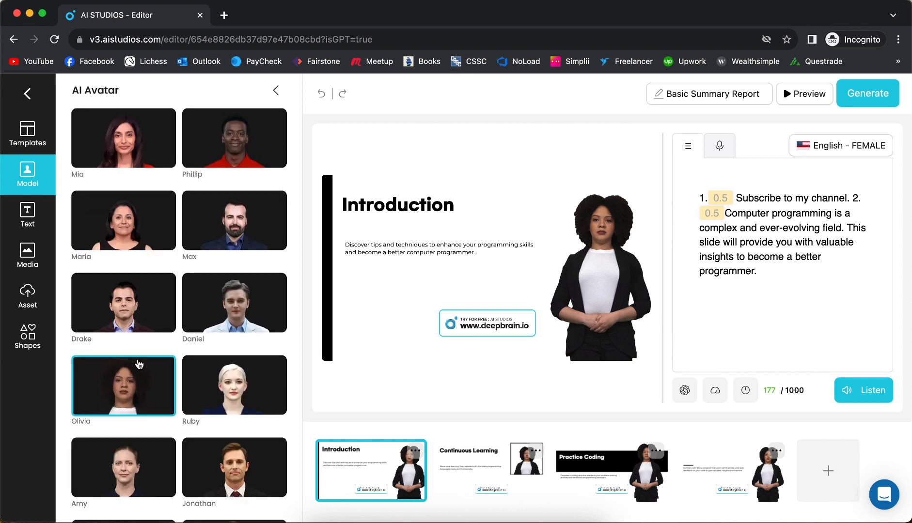
left_click(596, 277)
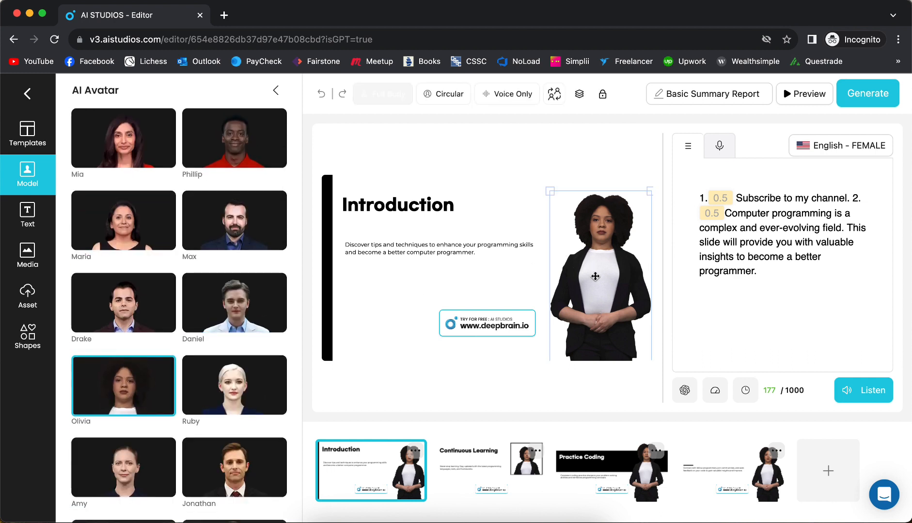
left_click(254, 314)
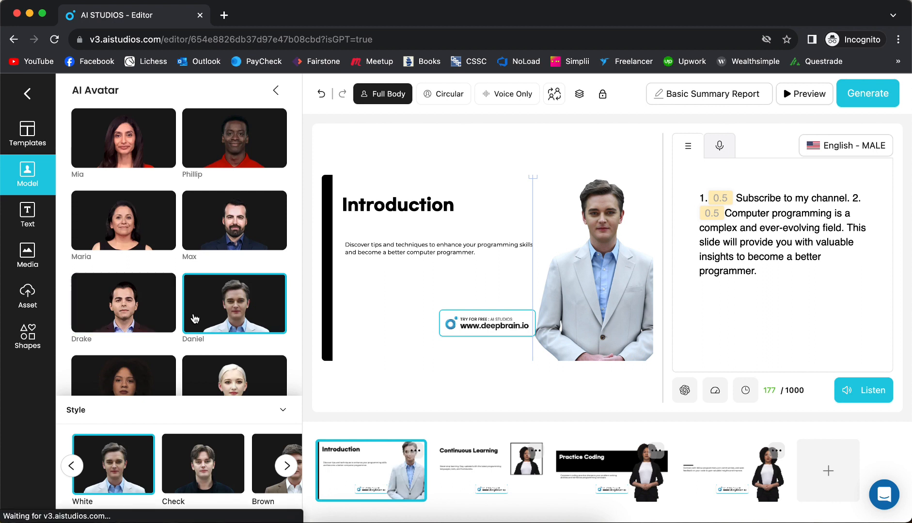
Change the Daniel avatar's outfit style to Skyblue.
scroll(194, 319, "down", 2)
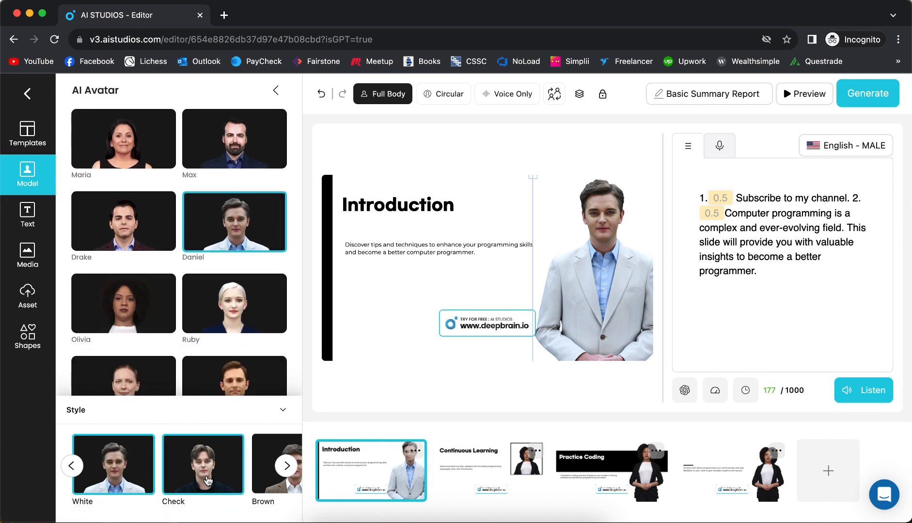
scroll(207, 480, "right", 3)
scroll(207, 480, "right", 2)
scroll(155, 485, "left", 4)
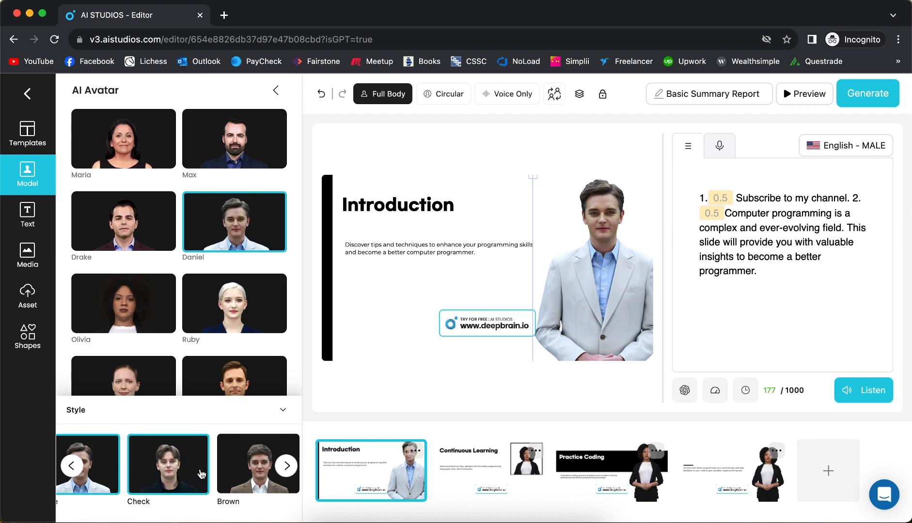
scroll(196, 466, "right", 3)
scroll(196, 466, "right", 2)
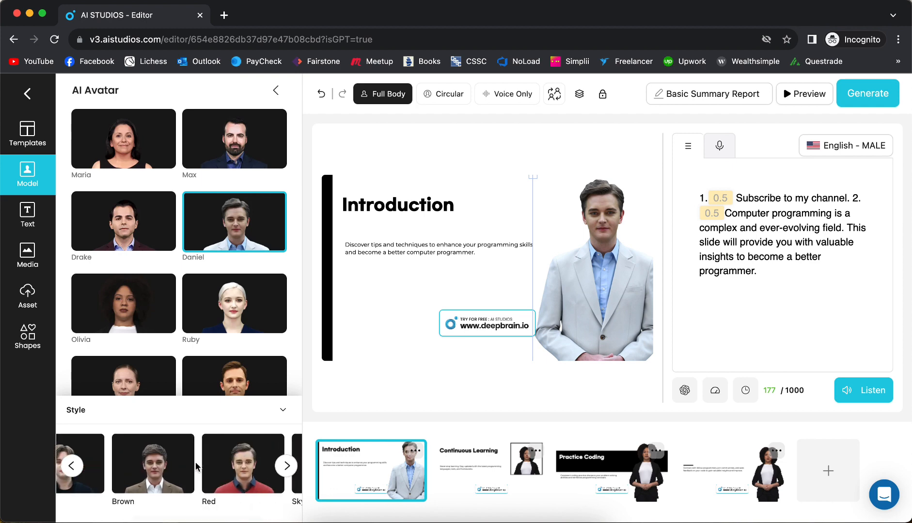
scroll(196, 466, "right", 2)
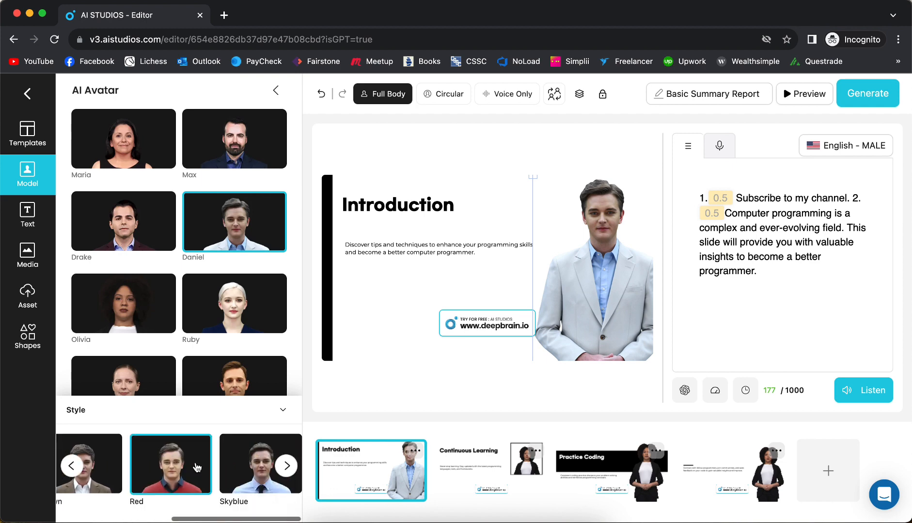
left_click(244, 484)
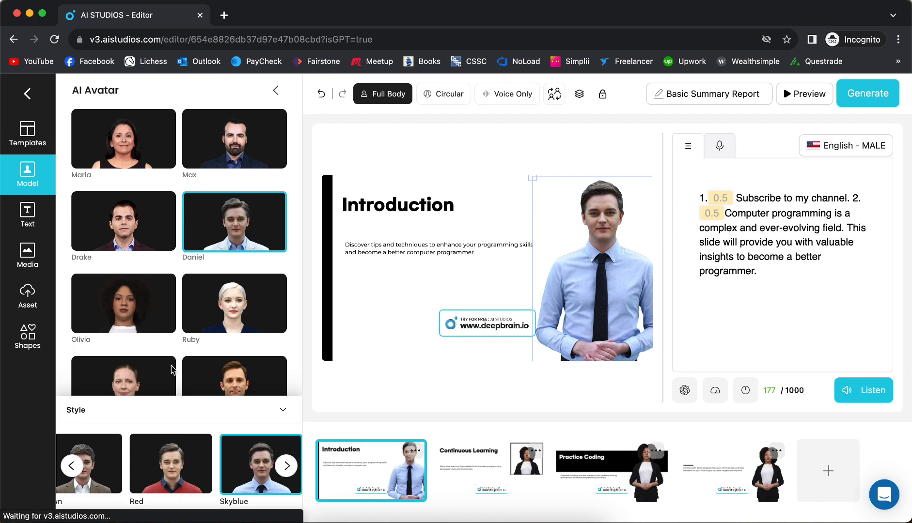
Replace the "Introduction" title text on the first slide with "fdfsdfd".
left_click(26, 228)
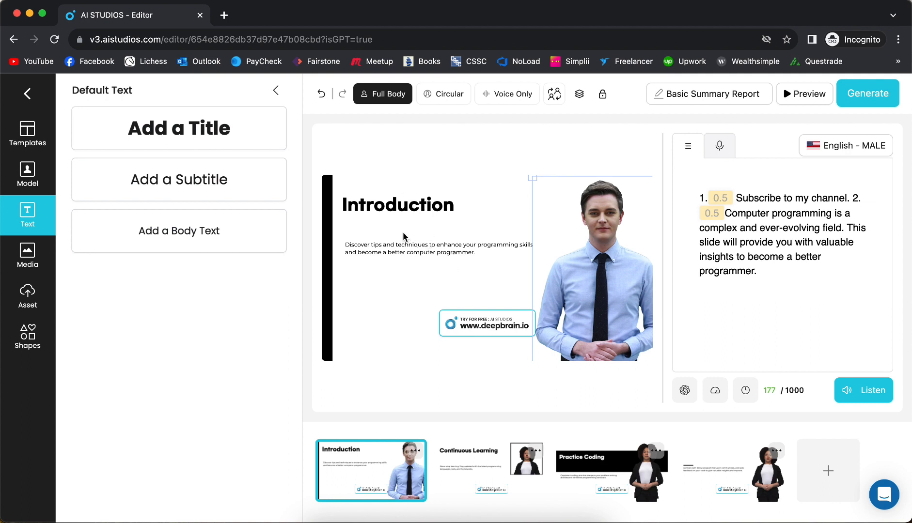
double_click(395, 205)
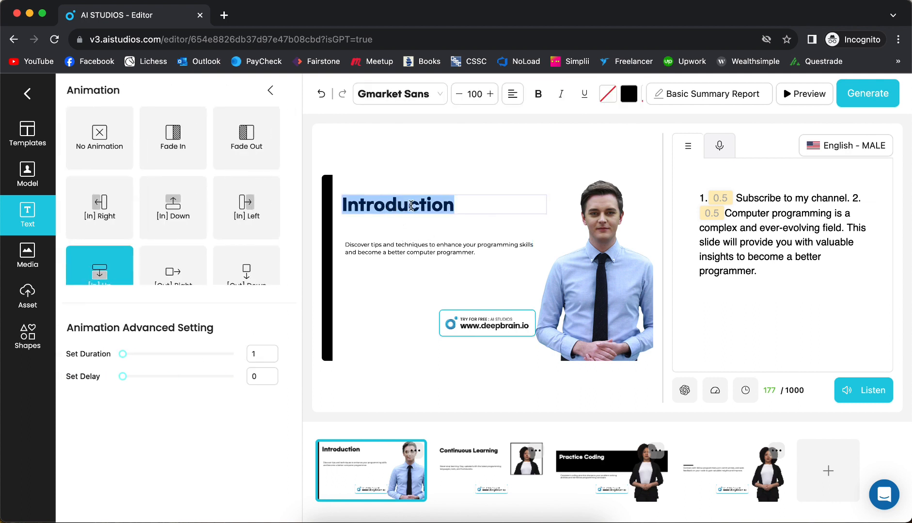
type("fd")
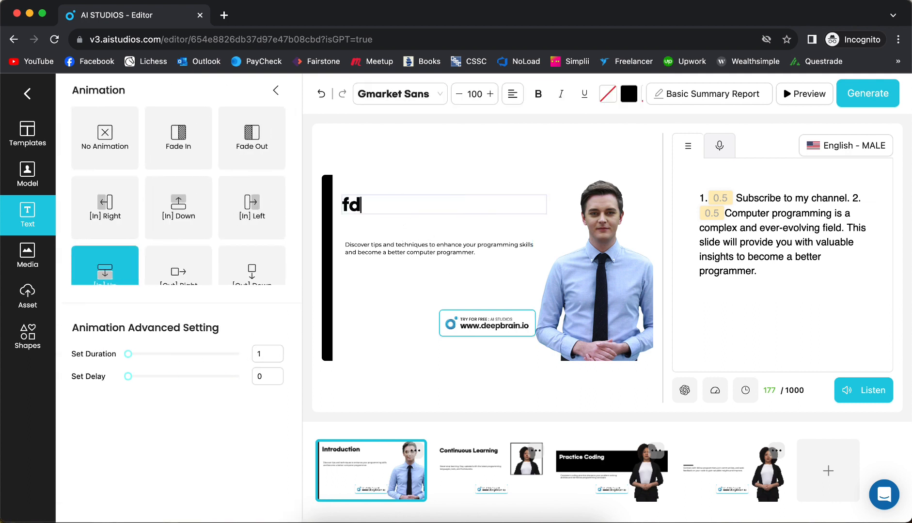
type("fsdfd")
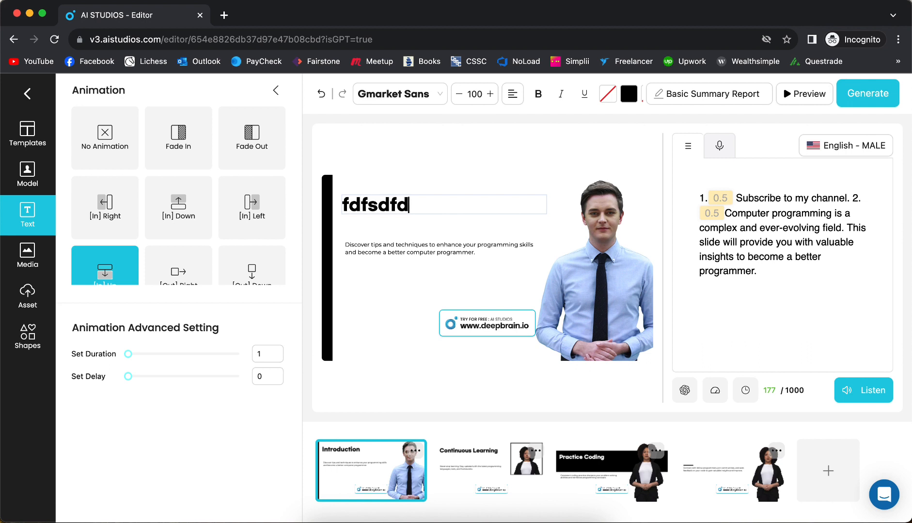
Replace the placeholder title on the first slide with "Introdcution".
key("BackSpace")
key("BackSpace")
key("BackSpace")
key("BackSpace")
key("BackSpace")
key("BackSpace")
key("BackSpace")
type("In")
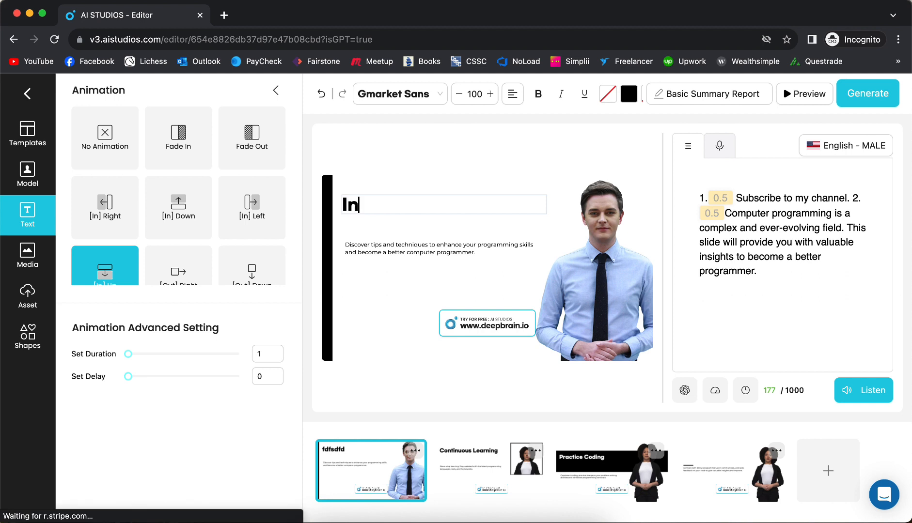
type("trodcution")
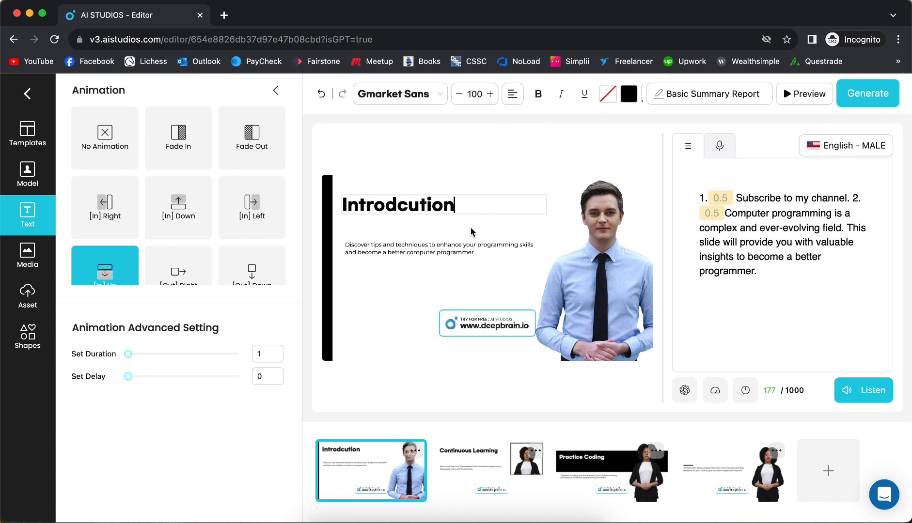
Move the description text on the first slide slightly up, closer to the title.
left_click(465, 248)
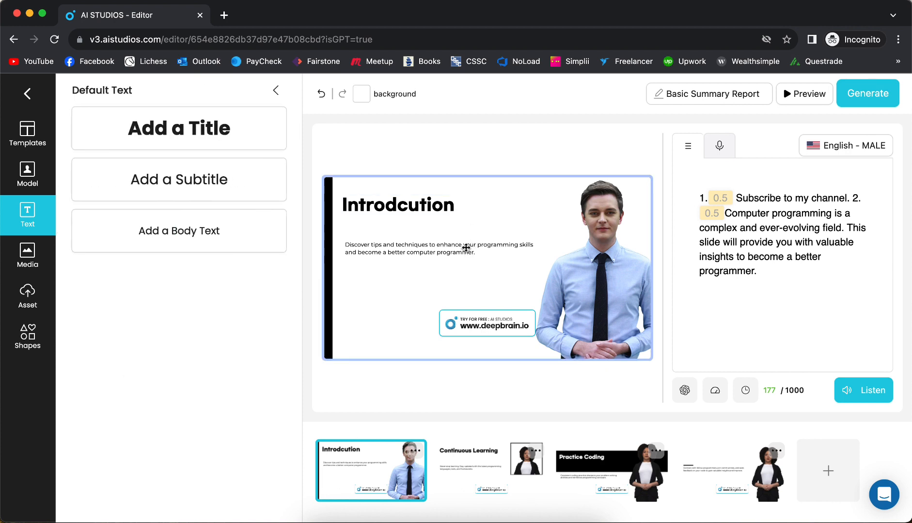
left_click(466, 250)
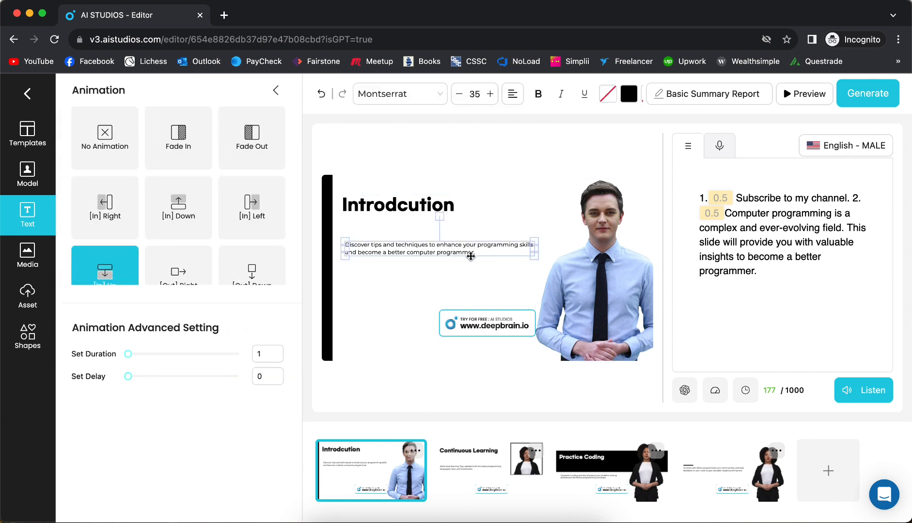
mouse_move(468, 255)
left_mouse_down()
mouse_move(464, 280)
mouse_move(480, 250)
mouse_move(471, 248)
left_mouse_up()
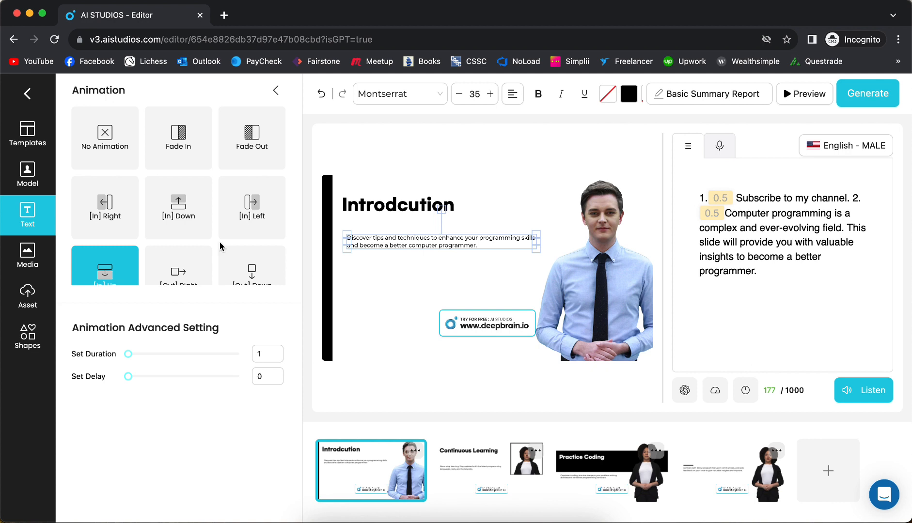
left_click(17, 268)
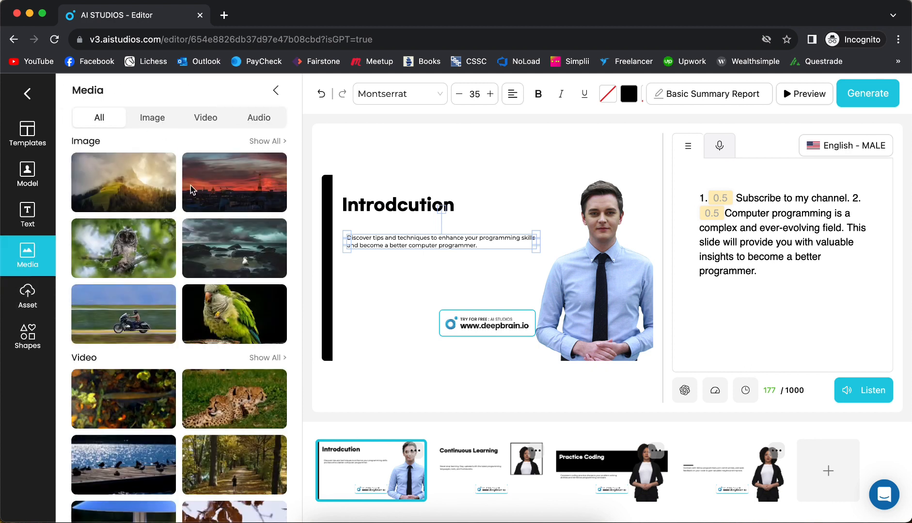
left_click(497, 177)
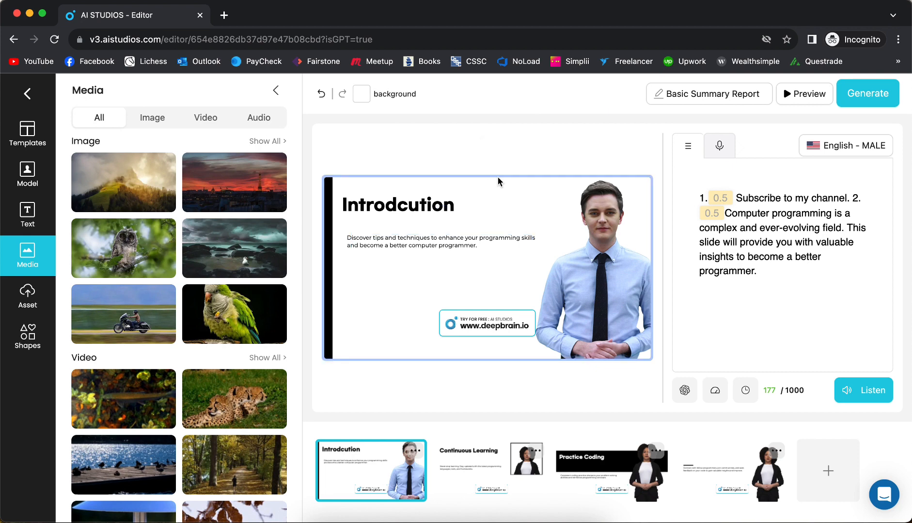
right_click(498, 178)
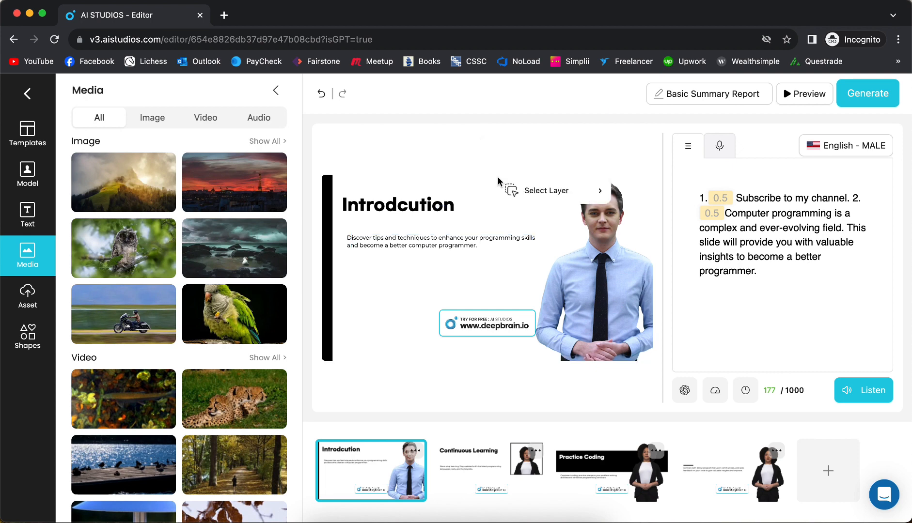
left_click(483, 201)
left_click(483, 201)
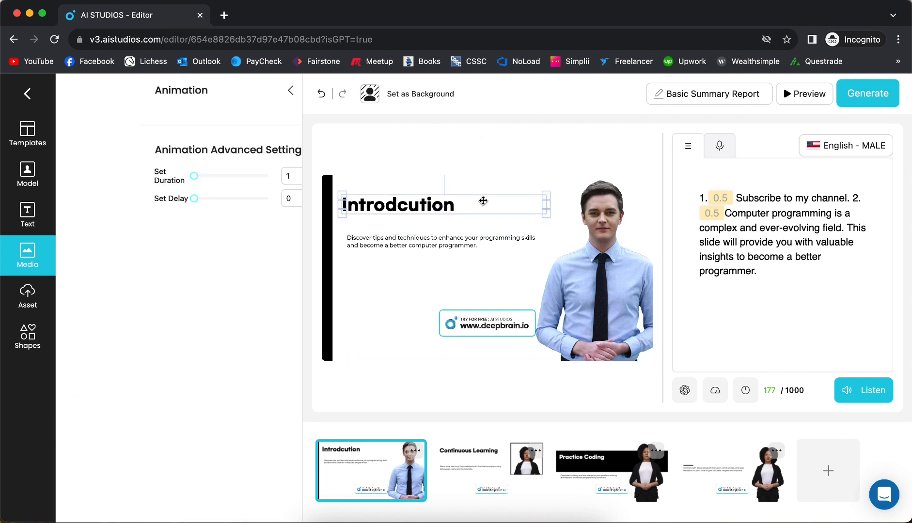
left_click(444, 300)
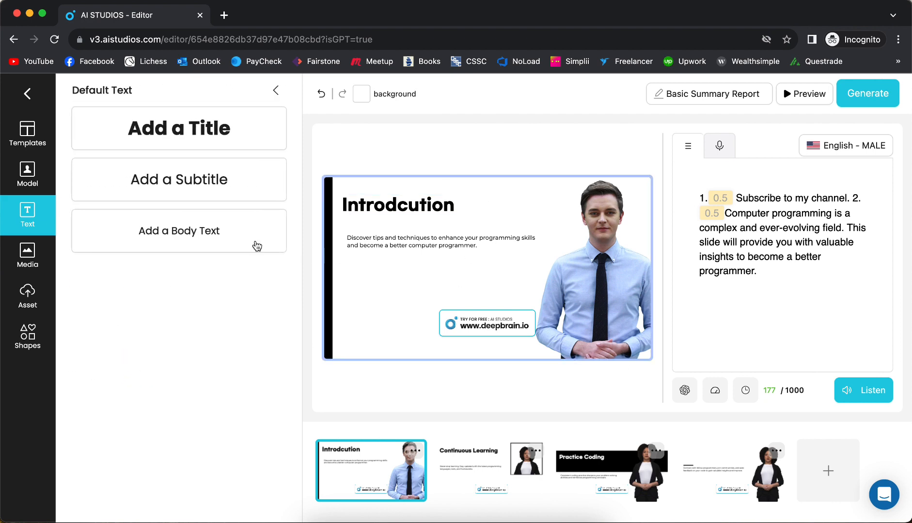
Insert the stock image of the misty green mountain on the first slide and bring the Daniel avatar to the front.
left_click(43, 265)
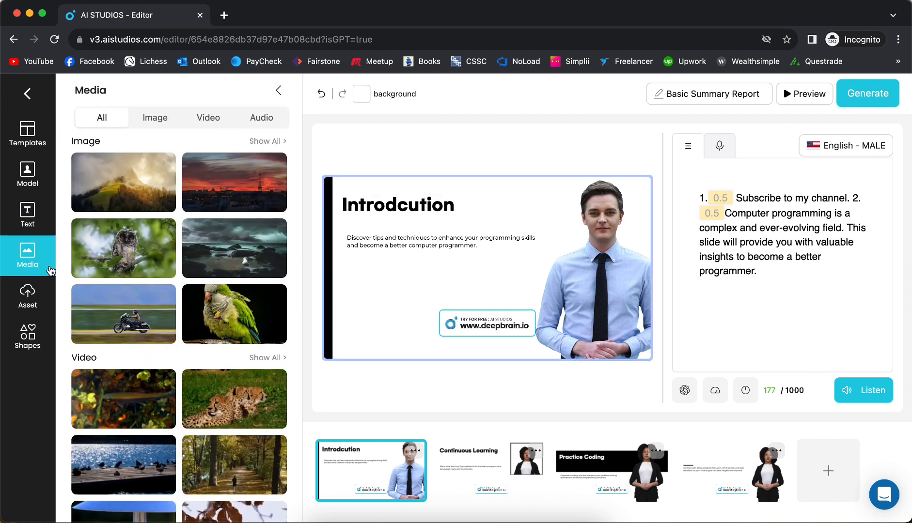
left_click(112, 184)
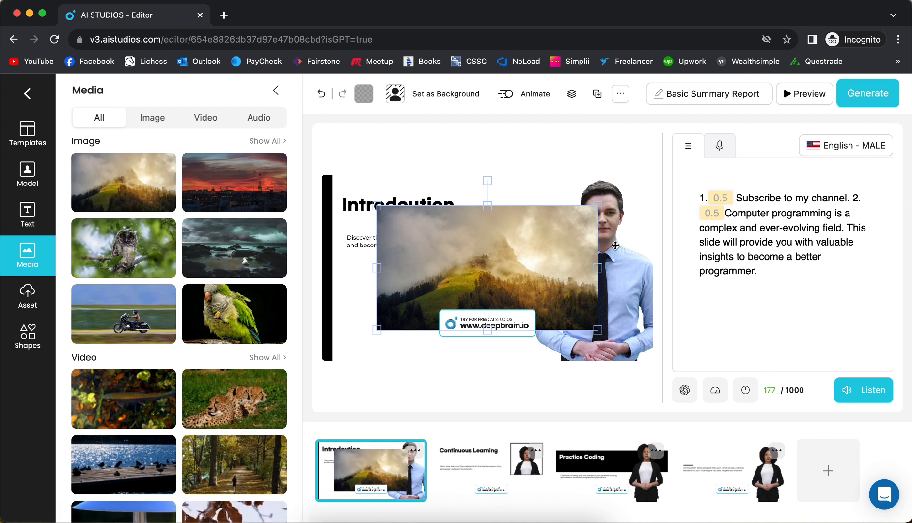
left_click(622, 274)
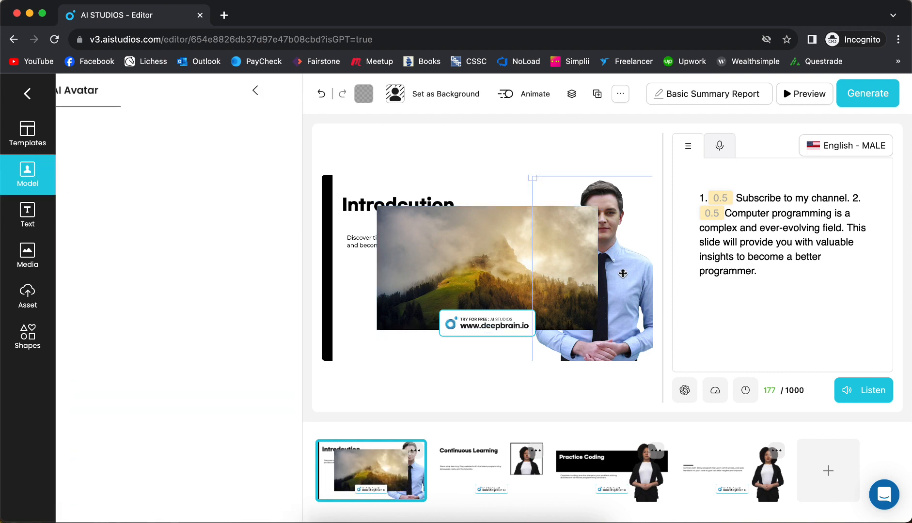
right_click(623, 274)
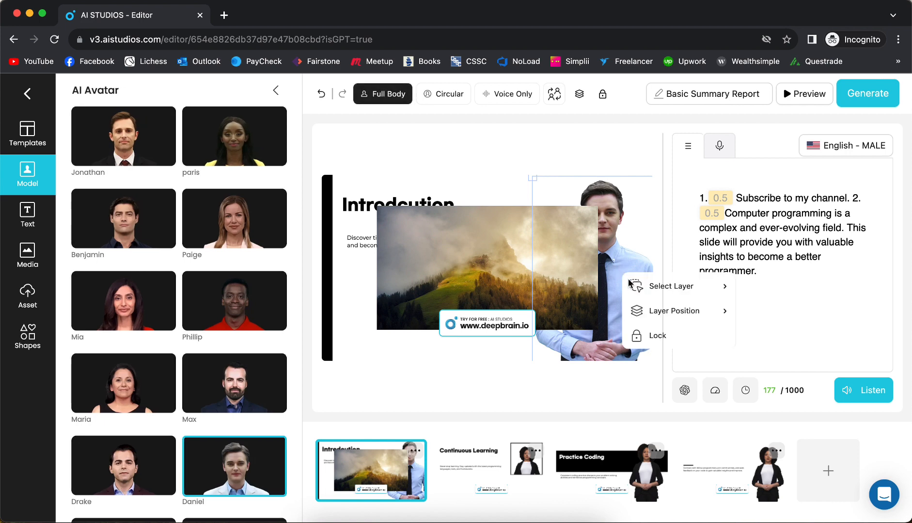
mouse_move(670, 312)
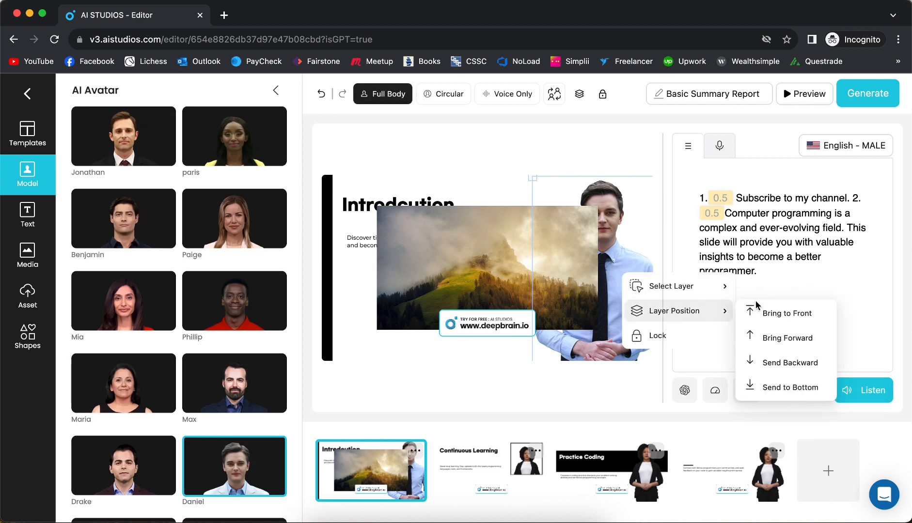
left_click(765, 316)
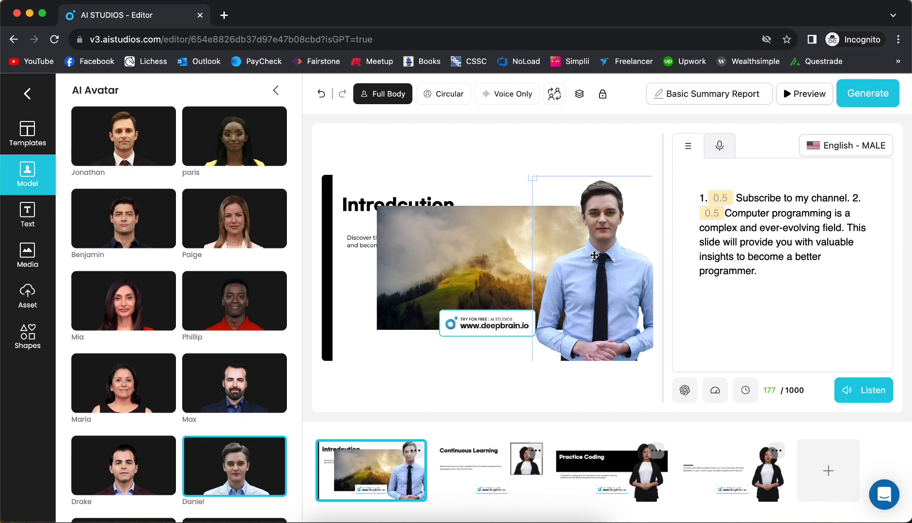
Bring the first slide's title and description text to the front, over the mountain image.
left_click(357, 212)
right_click(356, 212)
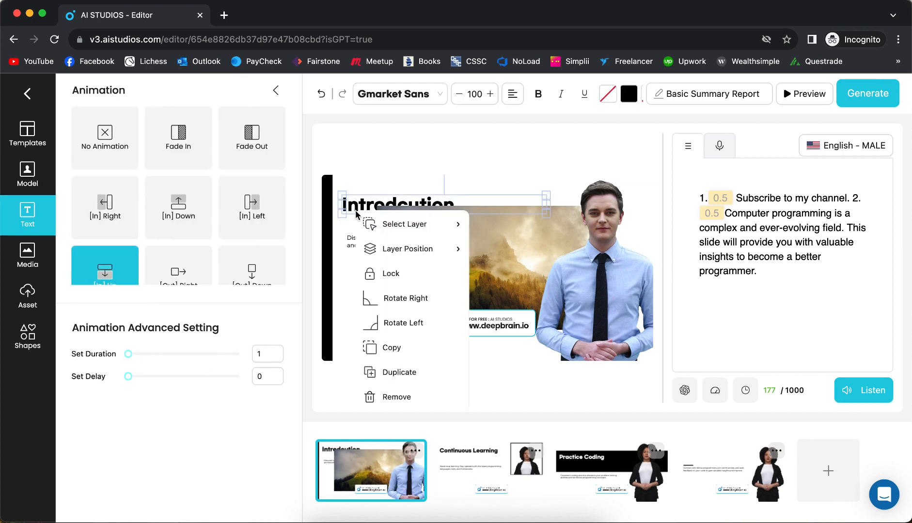
mouse_move(417, 249)
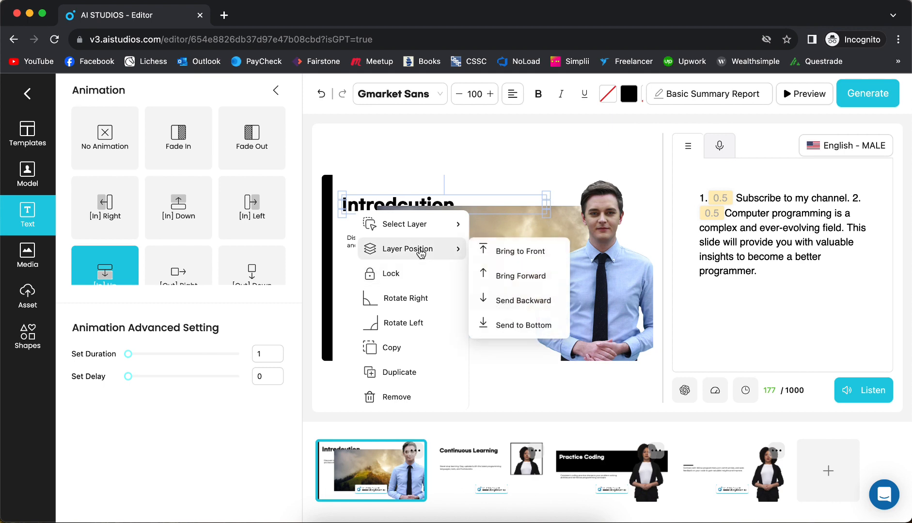
left_click(501, 252)
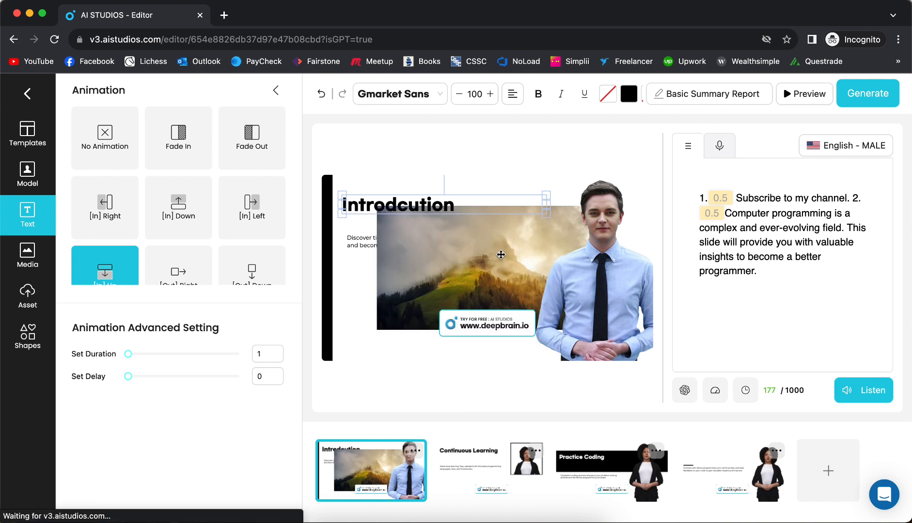
left_click(375, 244)
right_click(374, 243)
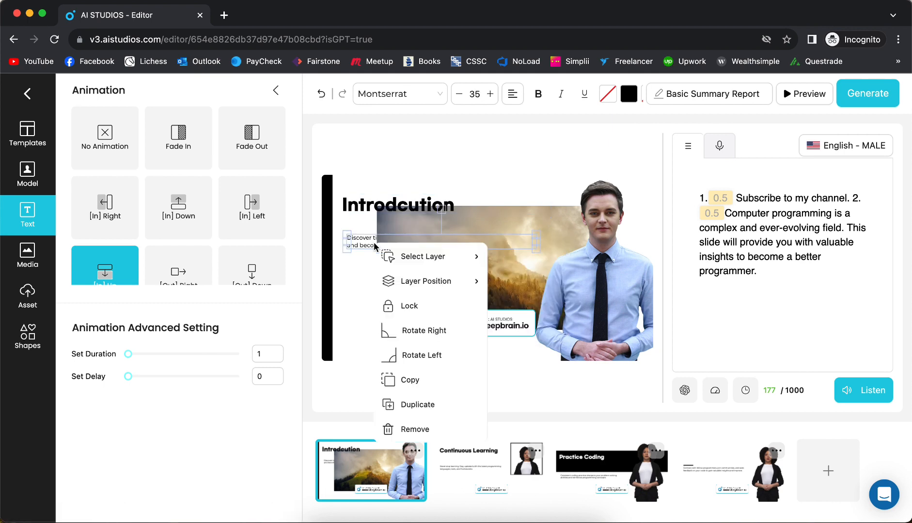
mouse_move(423, 277)
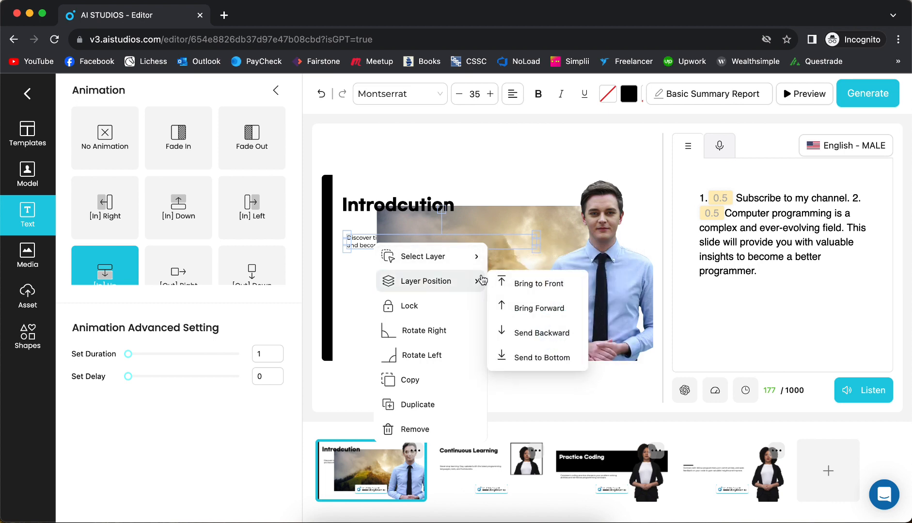
left_click(510, 283)
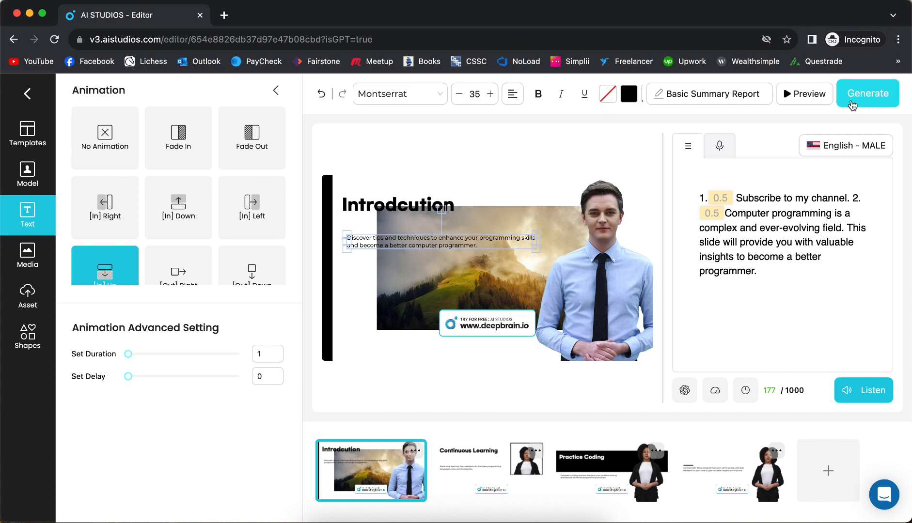
Shift the title slightly down and to the right, and enlarge the mountain image to cover the whole slide.
left_click(387, 290)
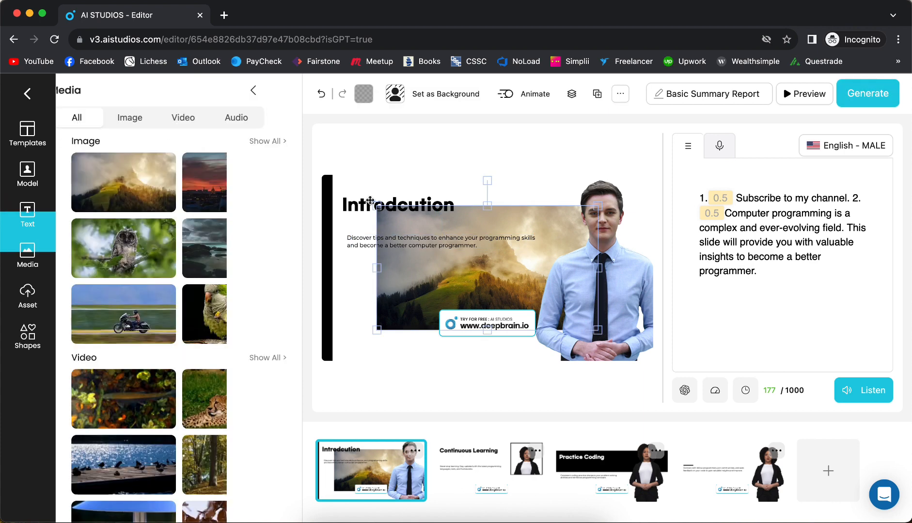
mouse_move(378, 212)
left_mouse_down()
mouse_move(336, 179)
mouse_move(344, 210)
mouse_move(392, 221)
left_mouse_up()
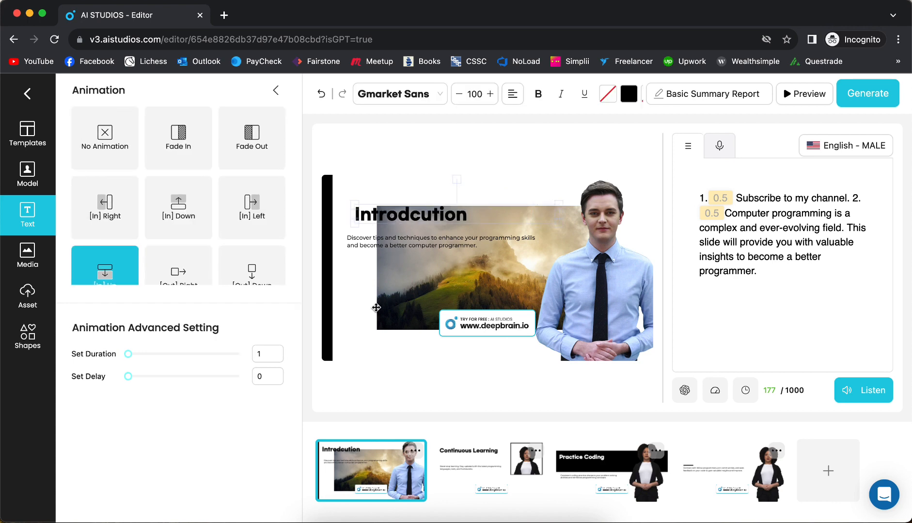
left_click(376, 307)
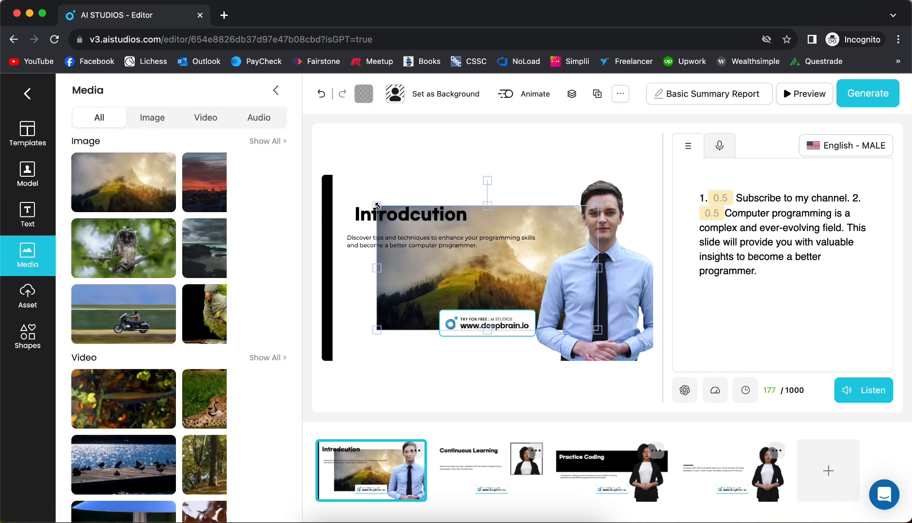
left_click_drag(377, 206, 305, 169)
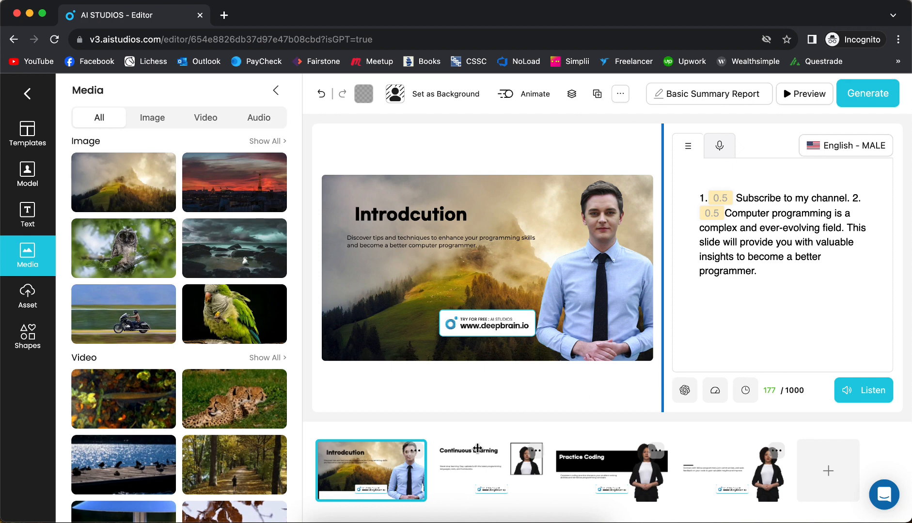
Remove the Continuous Learning scene from the video.
left_click(478, 458)
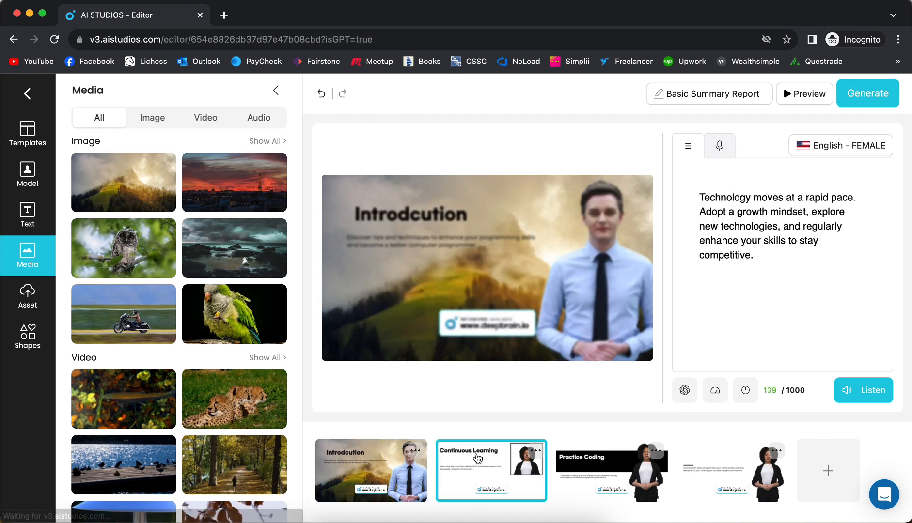
right_click(478, 458)
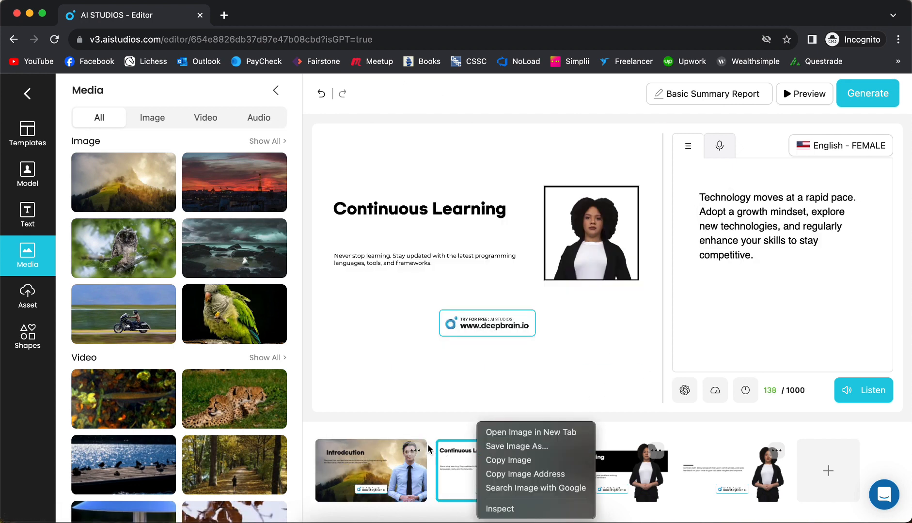
left_click(614, 468)
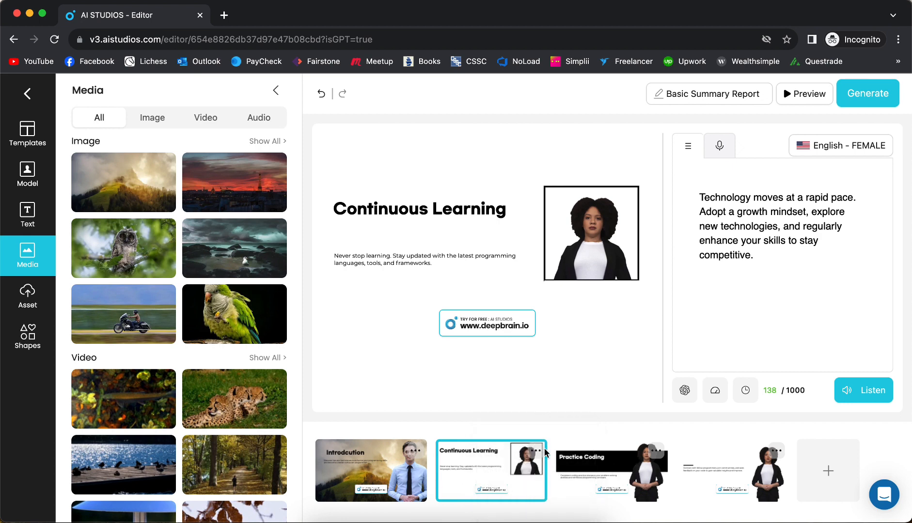
left_click(536, 451)
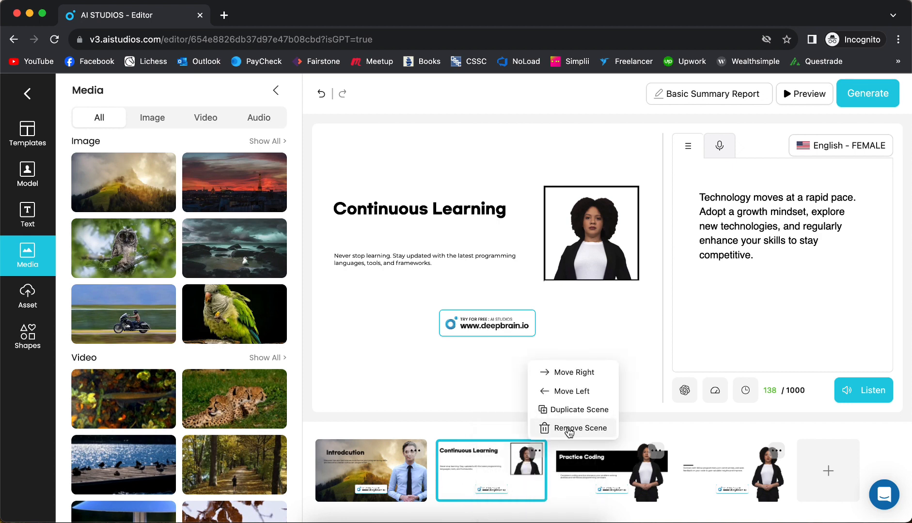
left_click(570, 428)
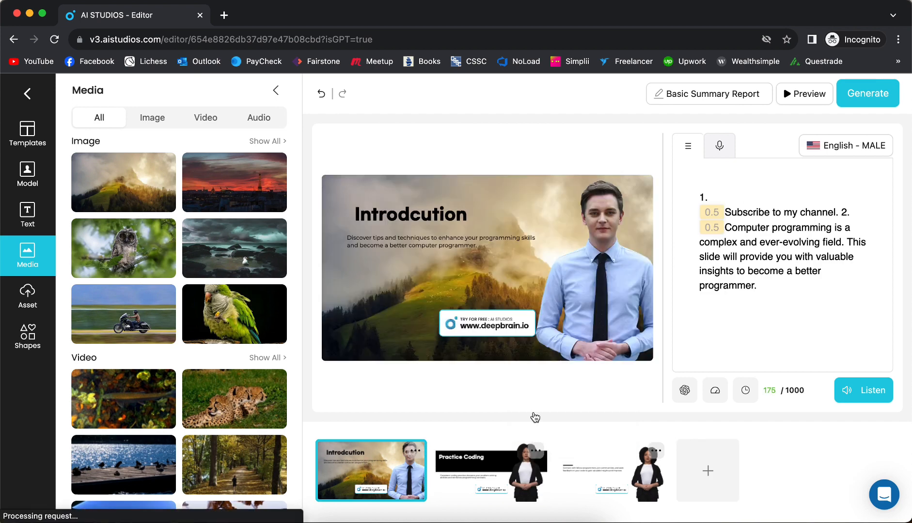
Remove the Practice Coding scene and the untitled scene that follows it.
left_click(536, 450)
left_click(556, 430)
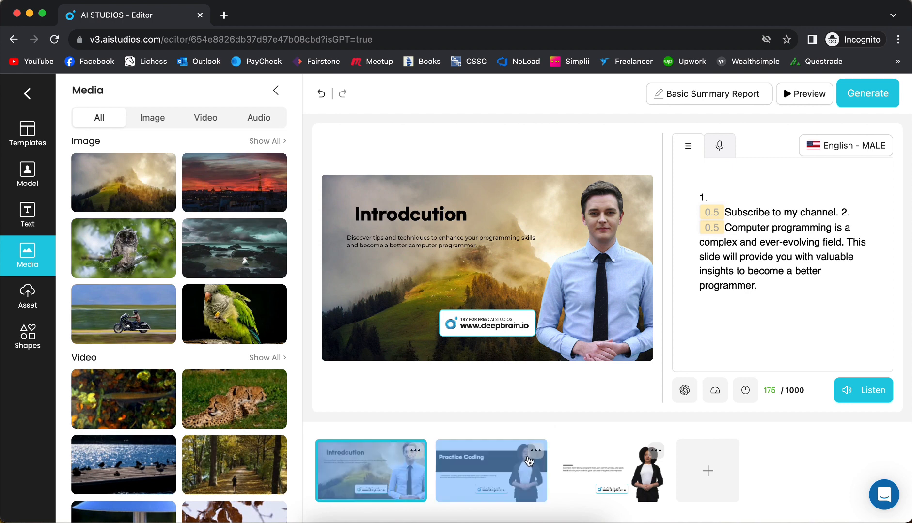
left_click(535, 452)
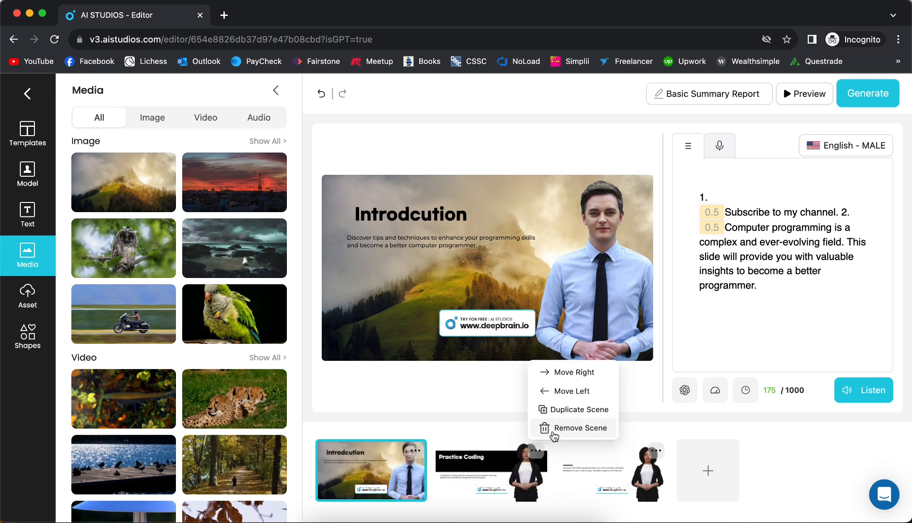
left_click(554, 431)
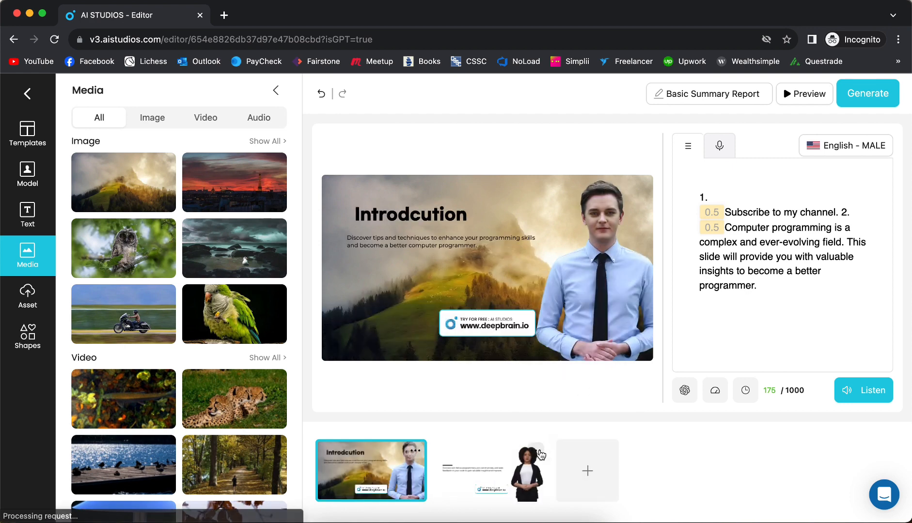
left_click(537, 452)
left_click(555, 430)
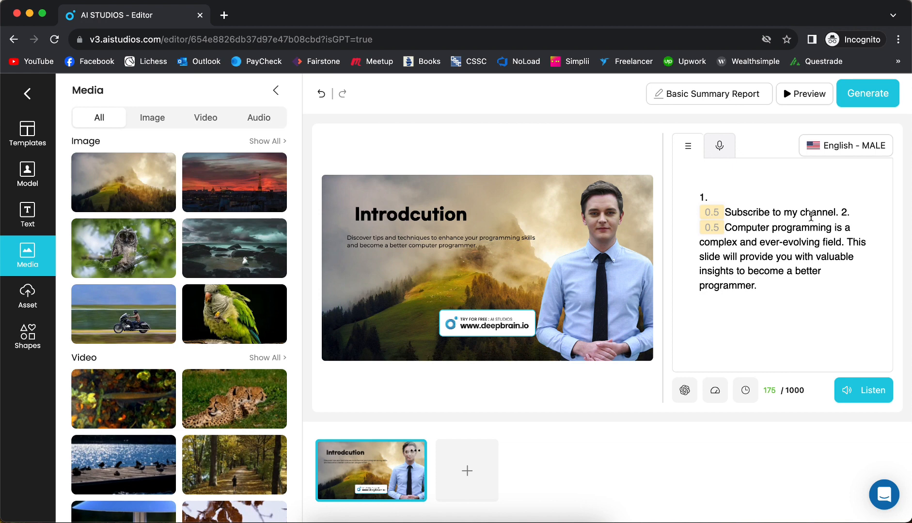
Generate the single-scene project, exporting it as the entire video rather than audio only.
left_click(862, 94)
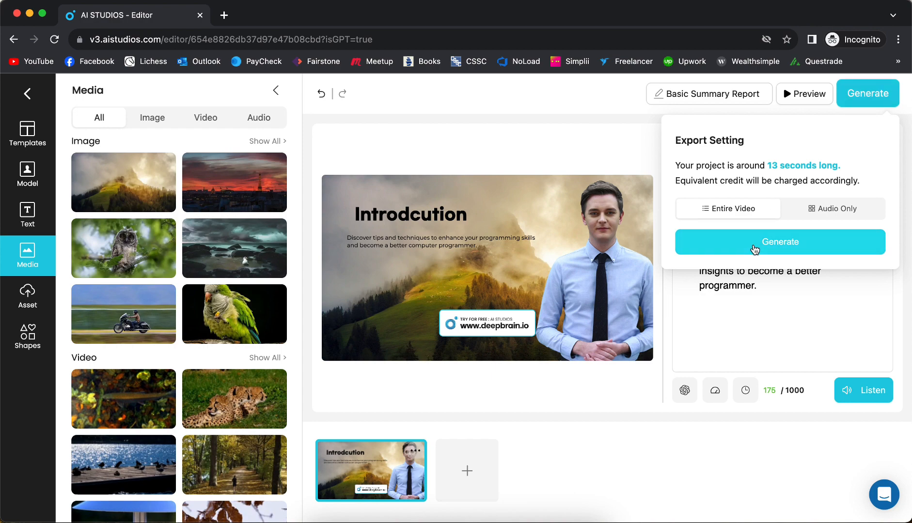
left_click(753, 243)
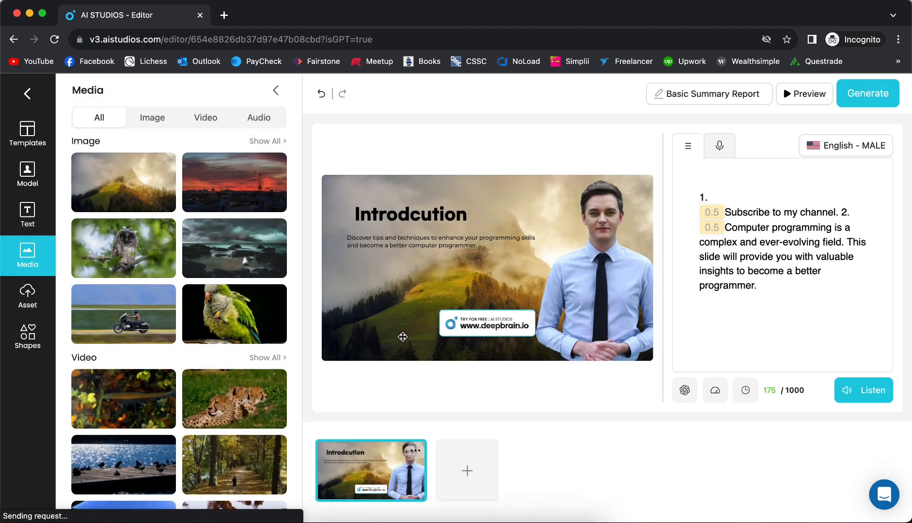
left_click(403, 337)
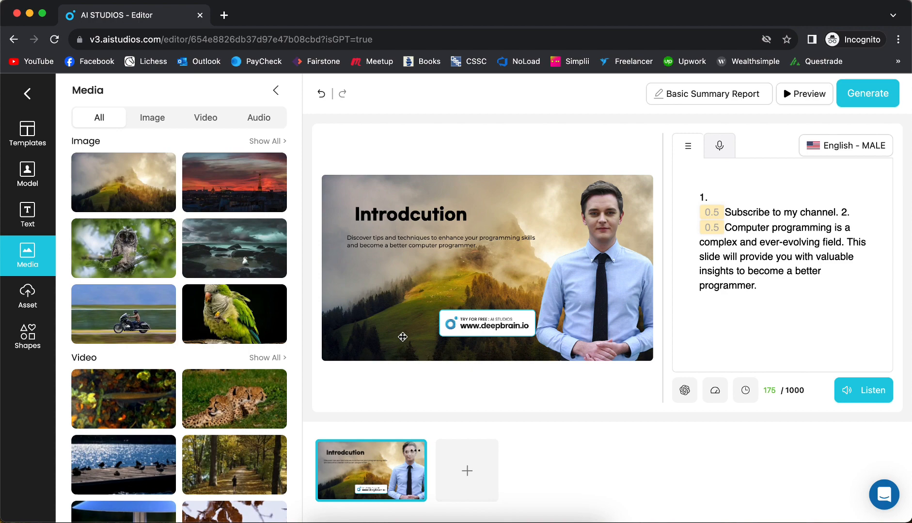
Leave the editor for the dashboard and check which of the saved projects offer video playback.
left_click(27, 95)
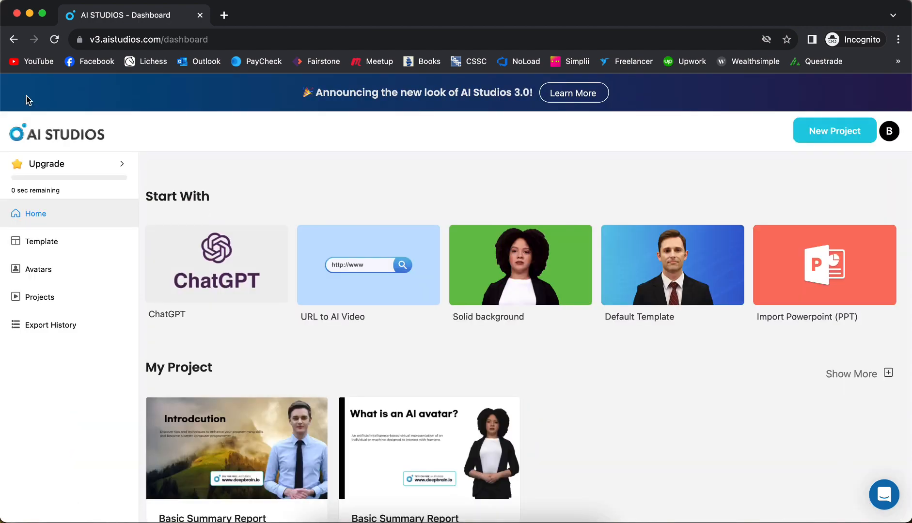
scroll(246, 250, "down", 3)
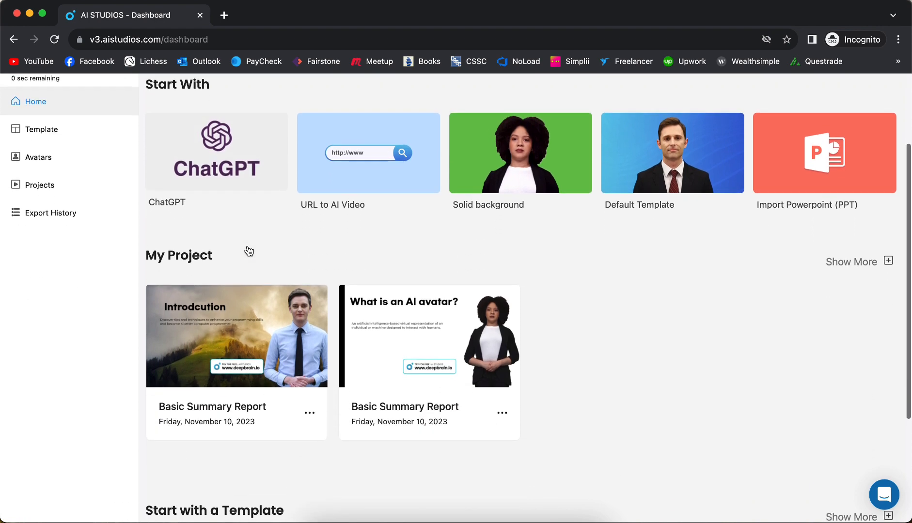
mouse_move(406, 320)
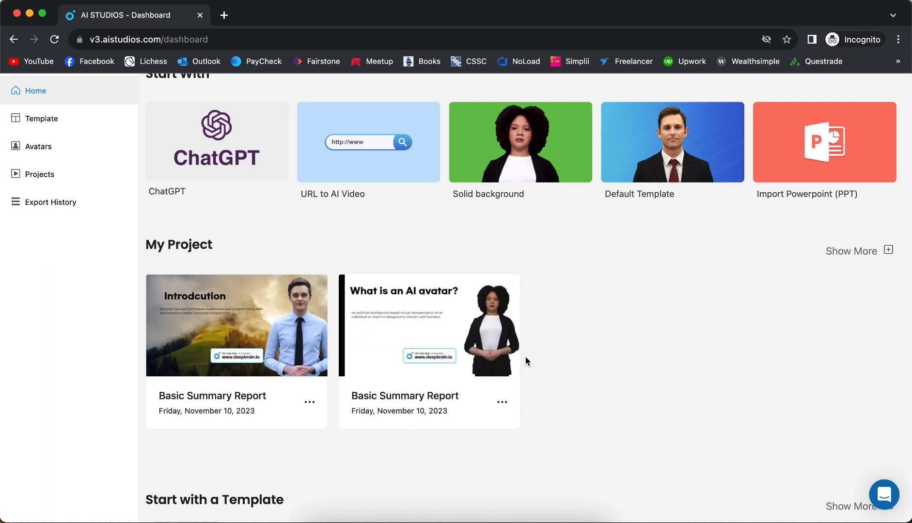
mouse_move(238, 330)
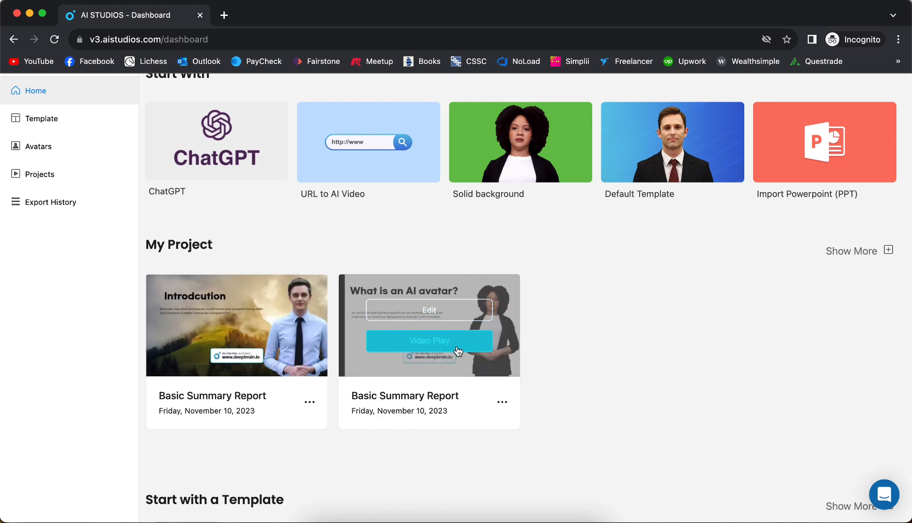
mouse_move(250, 348)
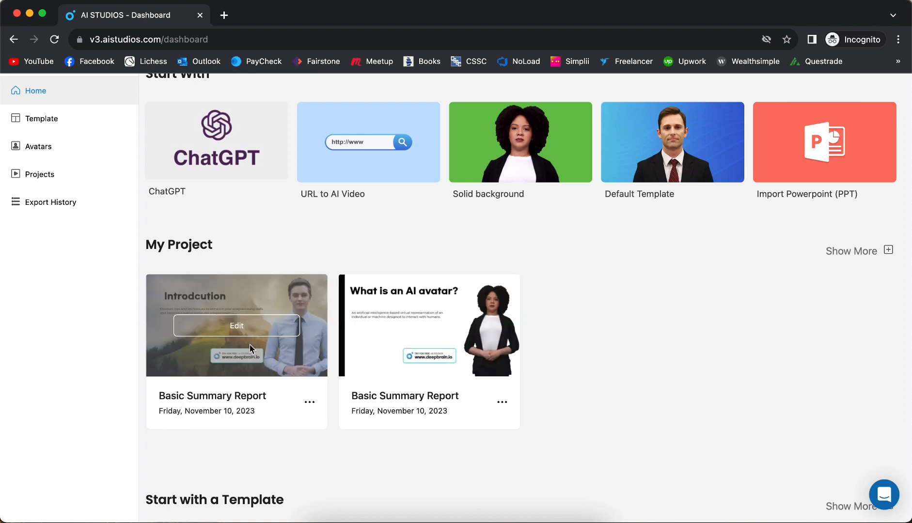
Play the finished video of the "What is an AI avatar?" project, and close the player.
scroll(249, 345, "up", 3)
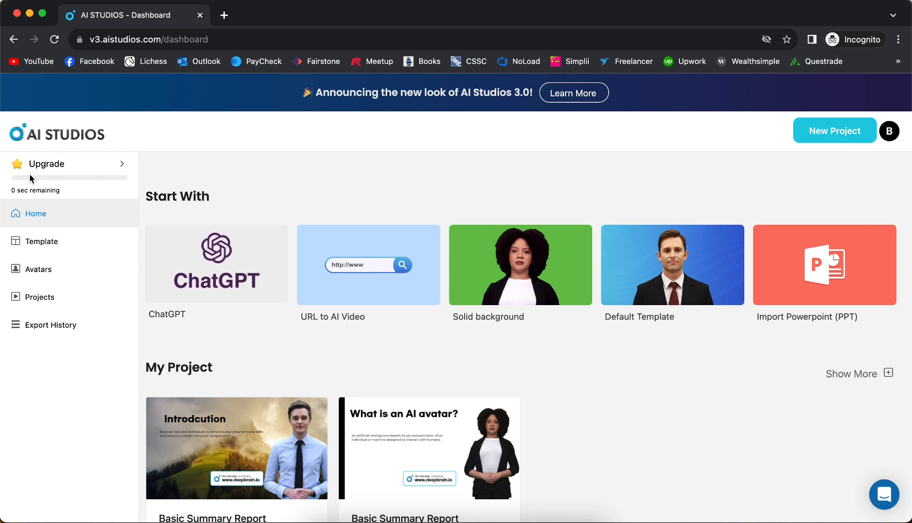
scroll(404, 316, "down", 3)
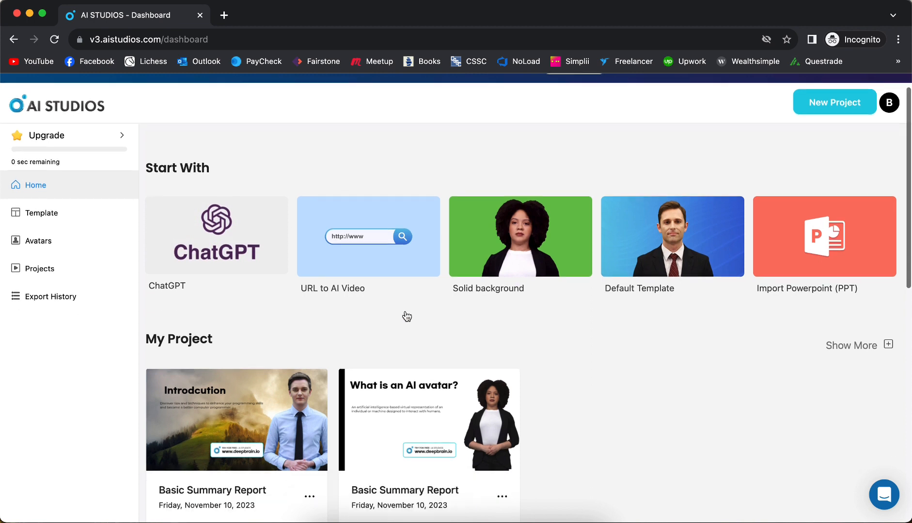
mouse_move(357, 310)
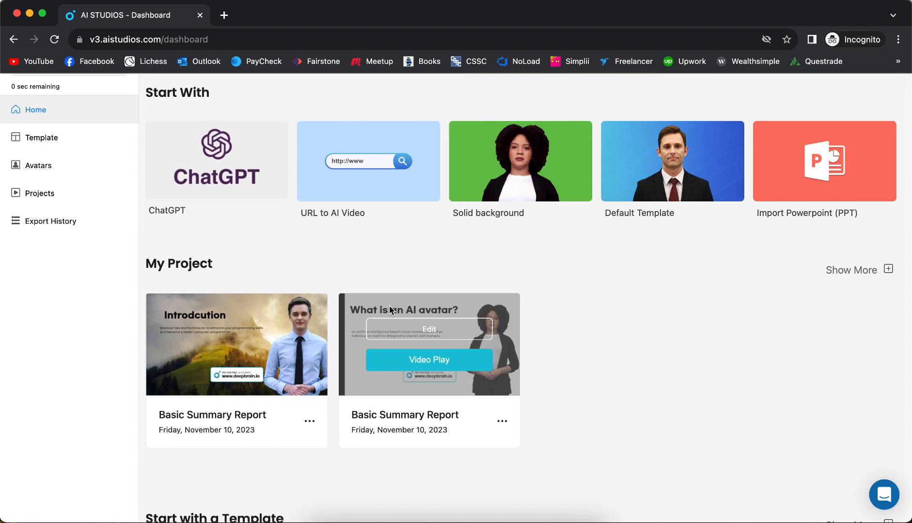
left_click(414, 363)
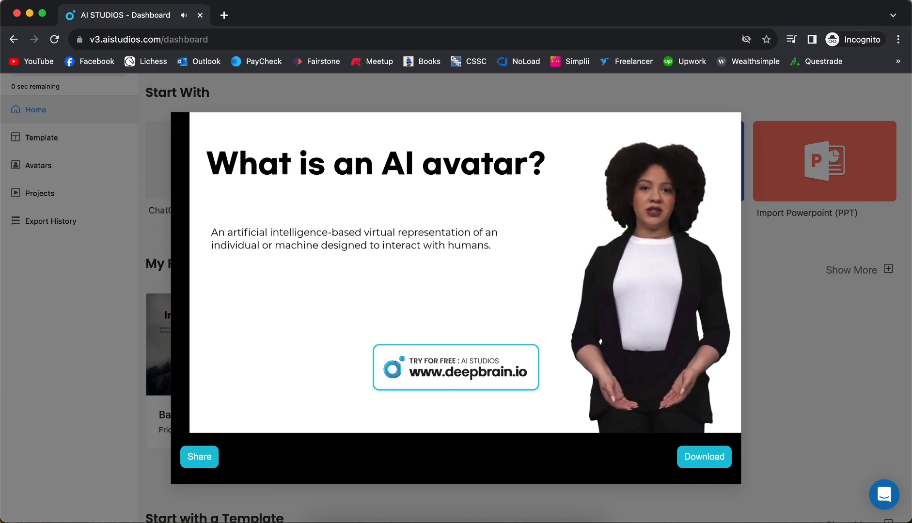
key("Escape")
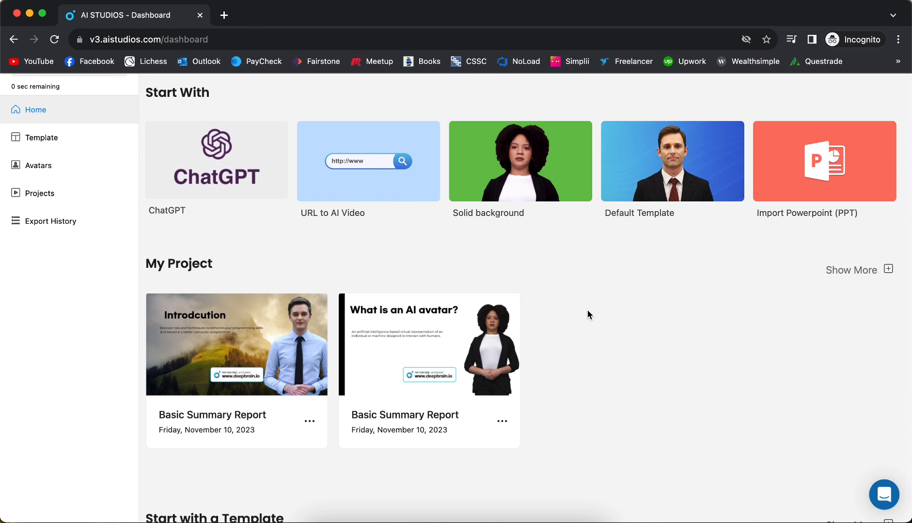
Review the Starter, Pro and Enterprise upgrade plans with their pricing and features, and close the plan overview.
mouse_move(505, 299)
scroll(356, 230, "up", 3)
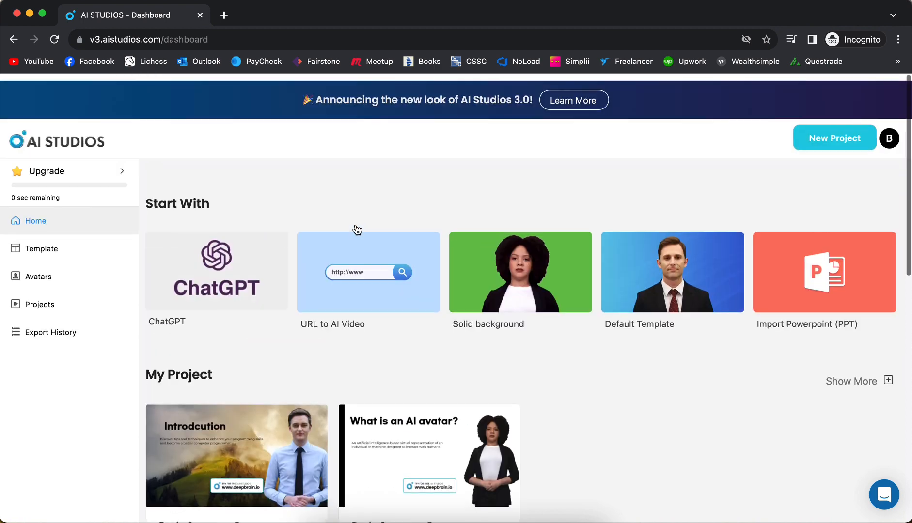
left_click(39, 167)
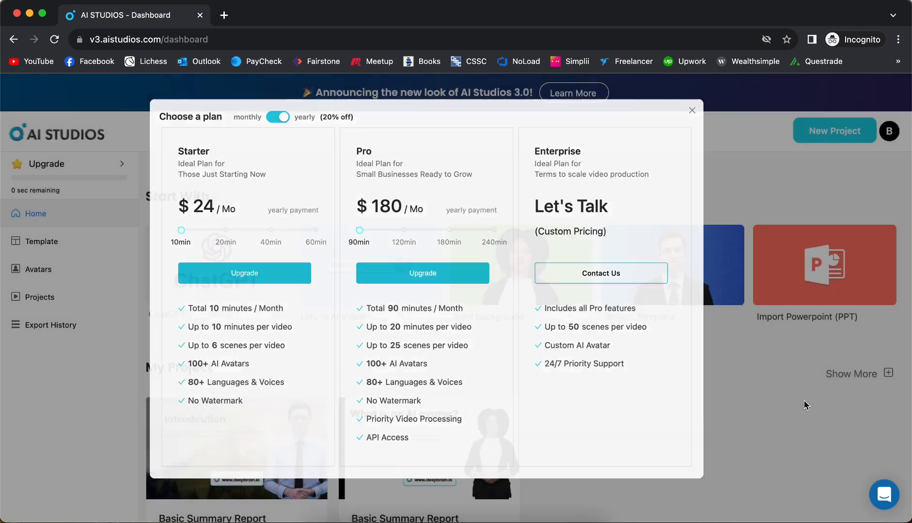
left_click(806, 405)
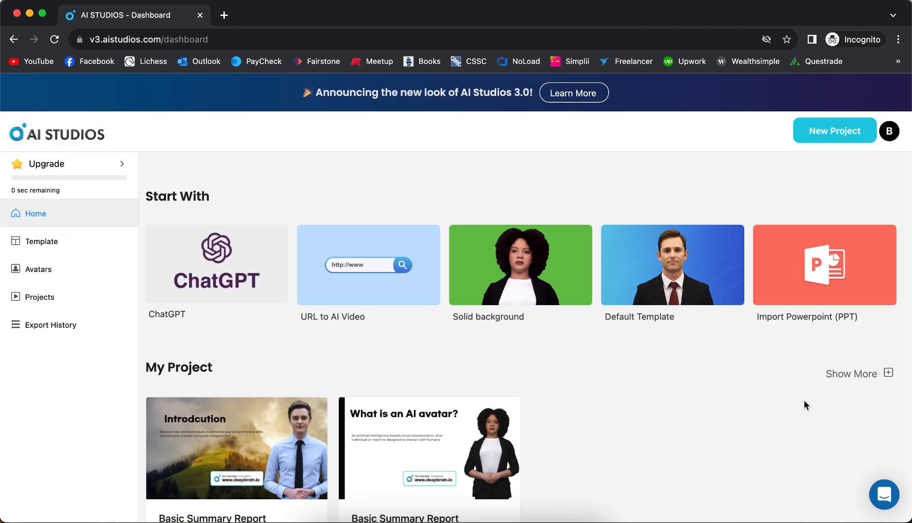